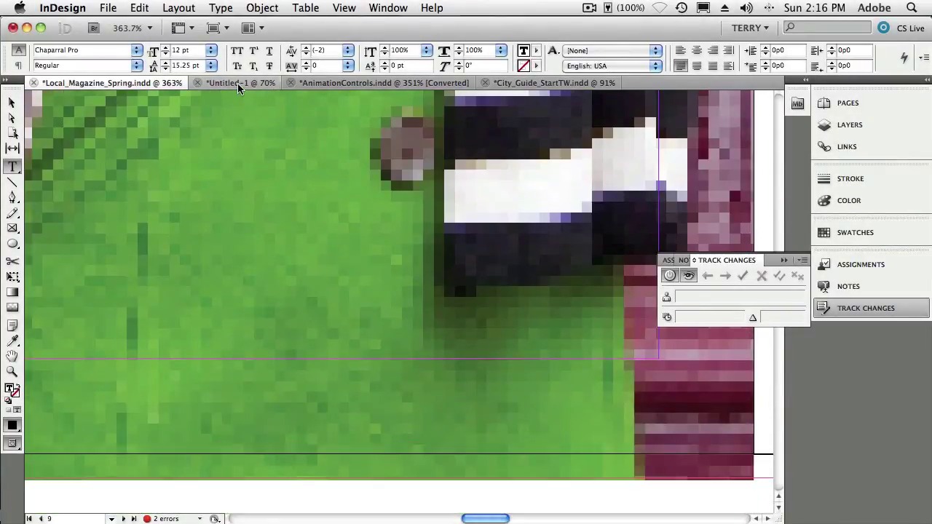
Show the Untitled-1 document at 100% with the Track Changes panel closed.
{"action": "left_click", "coordinate": [237, 83]}
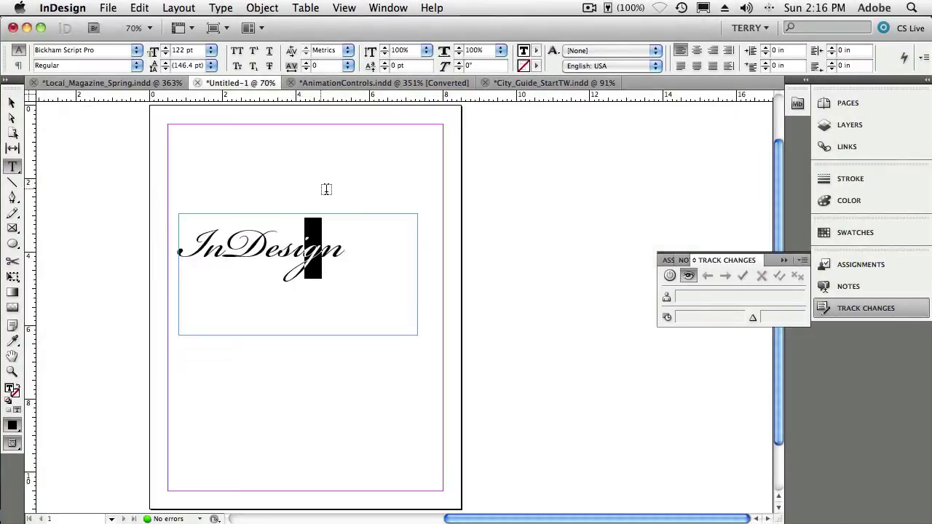
{"action": "left_click", "coordinate": [345, 253]}
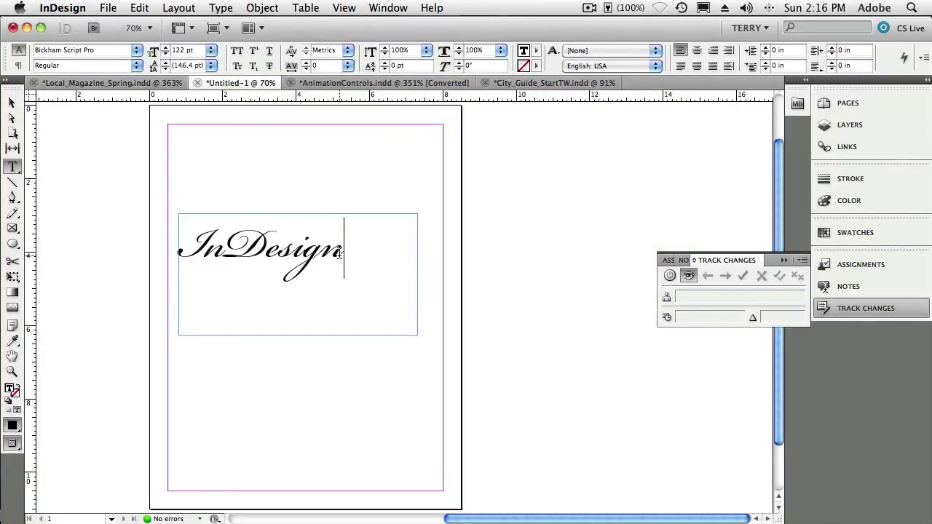
{"action": "key", "text": "super+1"}
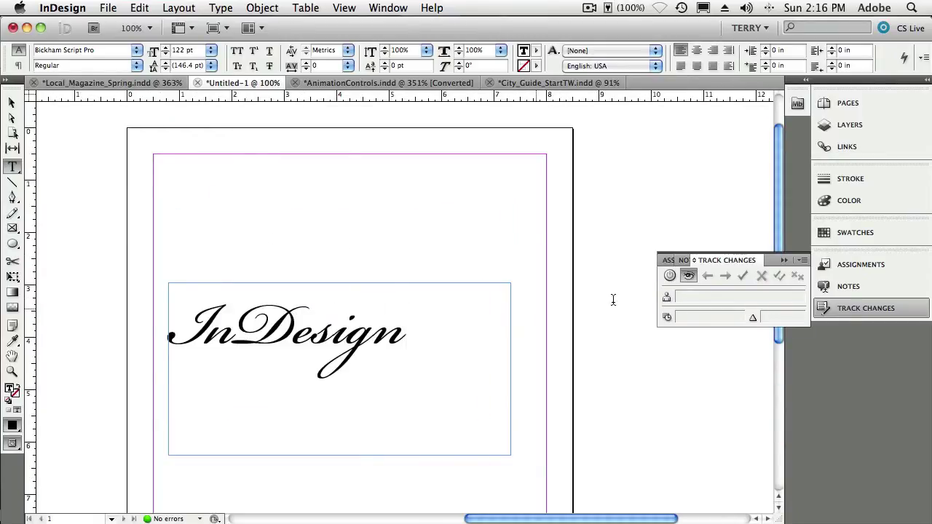
{"action": "left_click", "coordinate": [783, 260]}
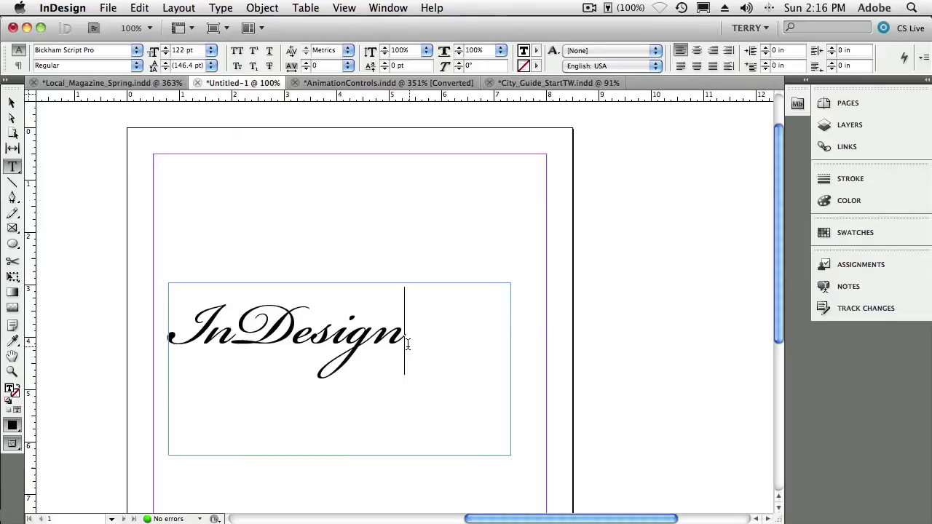
Set the word InDesign in Bickham Script Pro and select its capital I.
{"action": "left_click_drag", "start_coordinate": [374, 339], "coordinate": [332, 339]}
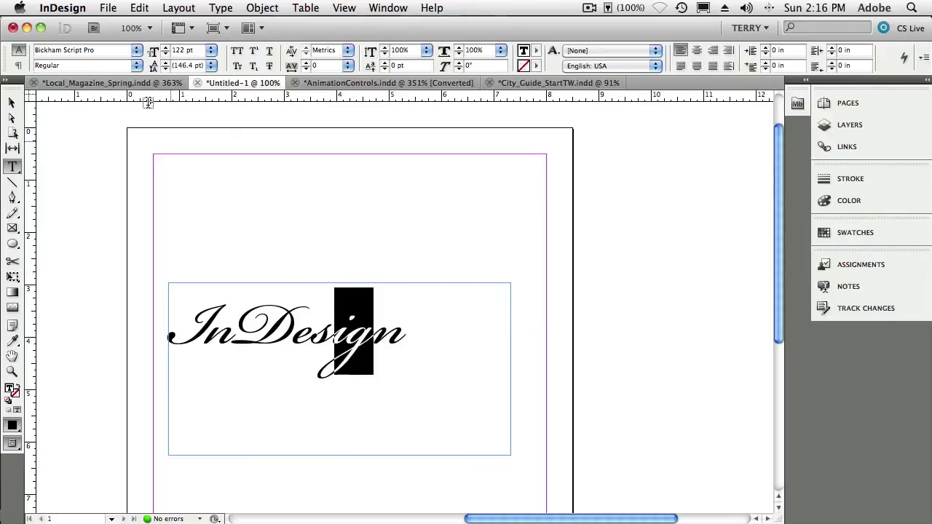
{"action": "left_click", "coordinate": [135, 50]}
{"action": "mouse_move", "coordinate": [134, 51]}
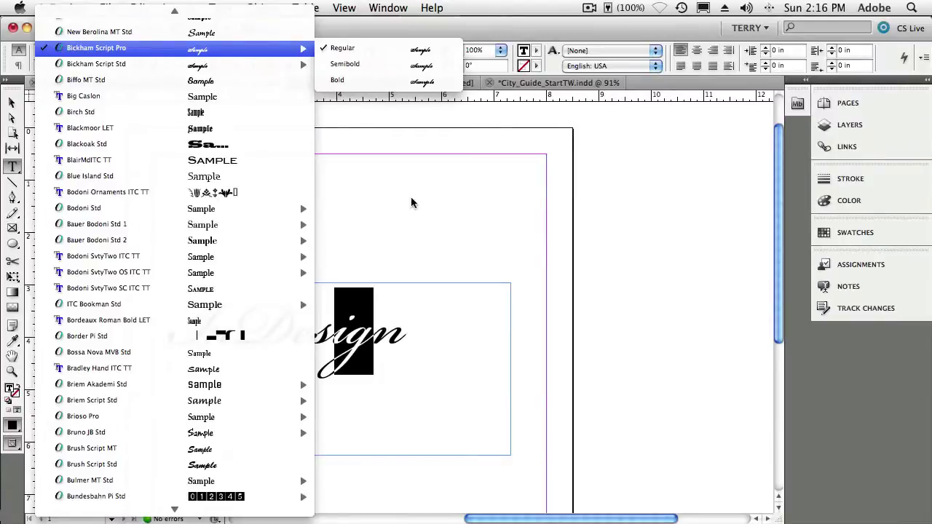
{"action": "left_click", "coordinate": [431, 203]}
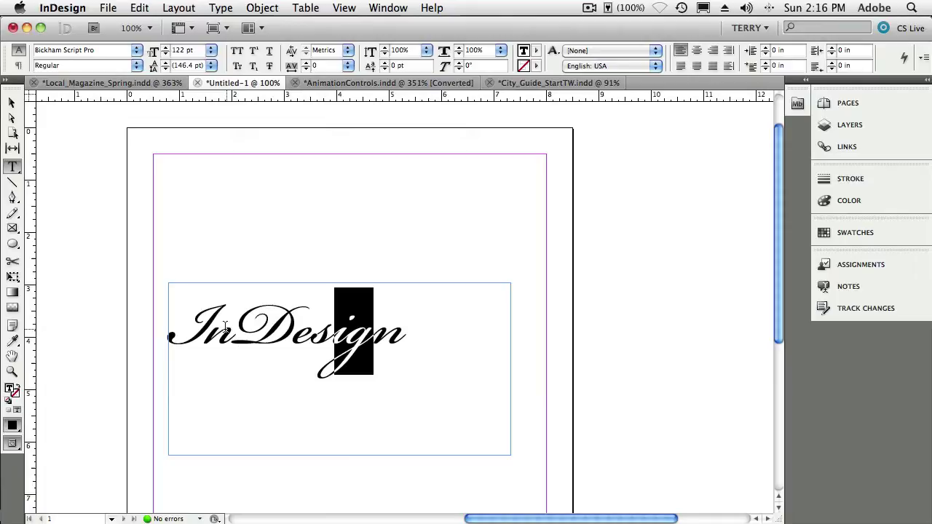
{"action": "left_click_drag", "start_coordinate": [206, 327], "coordinate": [186, 328]}
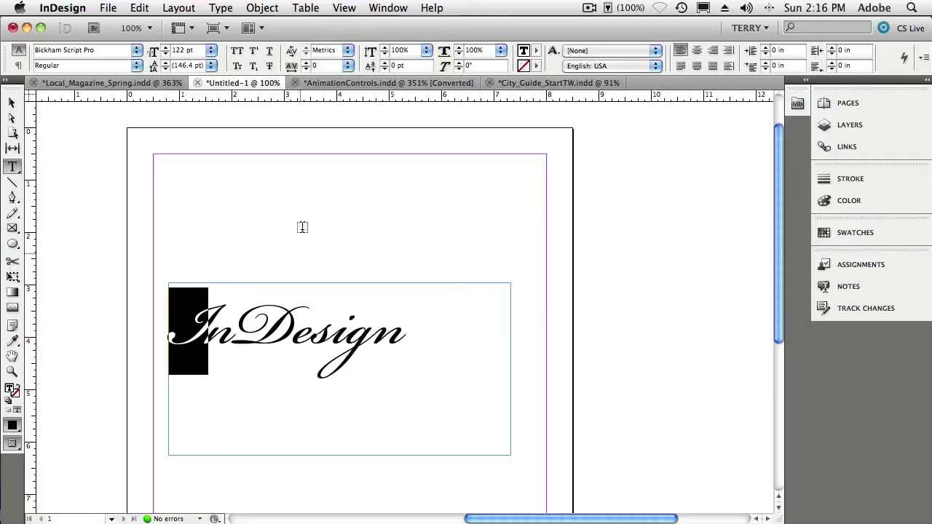
{"action": "left_click", "coordinate": [222, 8]}
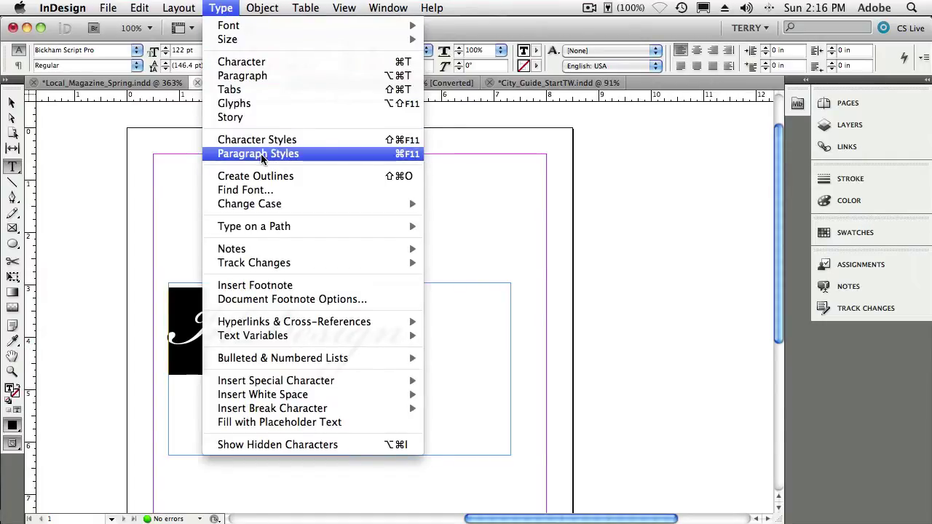
Open the Glyphs panel showing Alternates for Selection.
{"action": "left_click", "coordinate": [260, 104]}
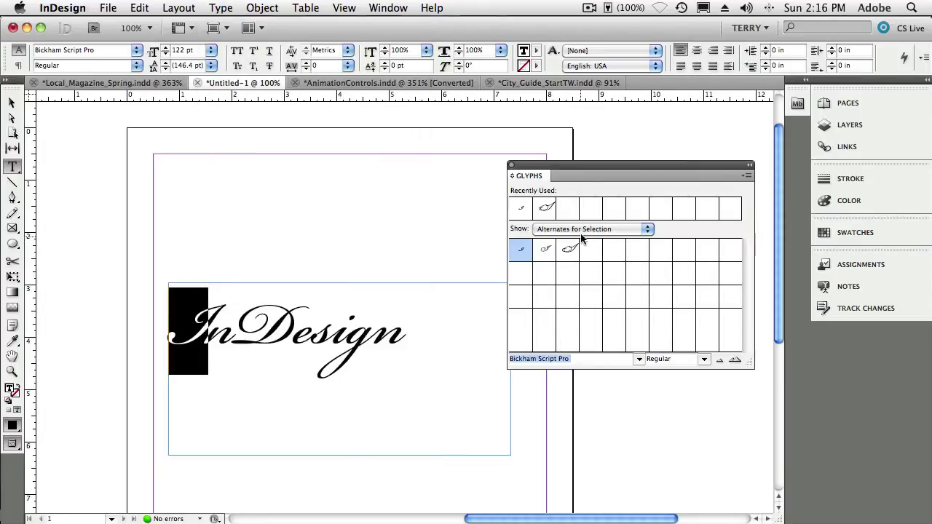
{"action": "left_click", "coordinate": [575, 230]}
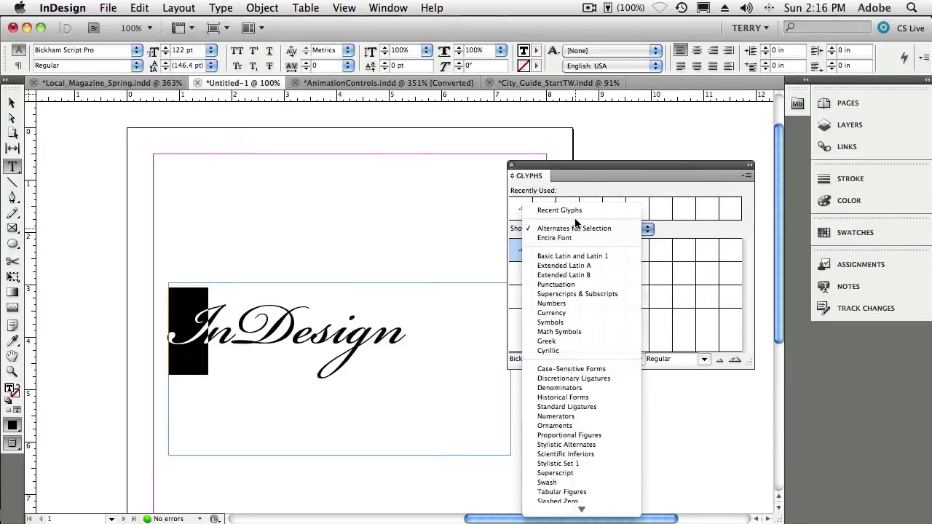
{"action": "left_click", "coordinate": [554, 238]}
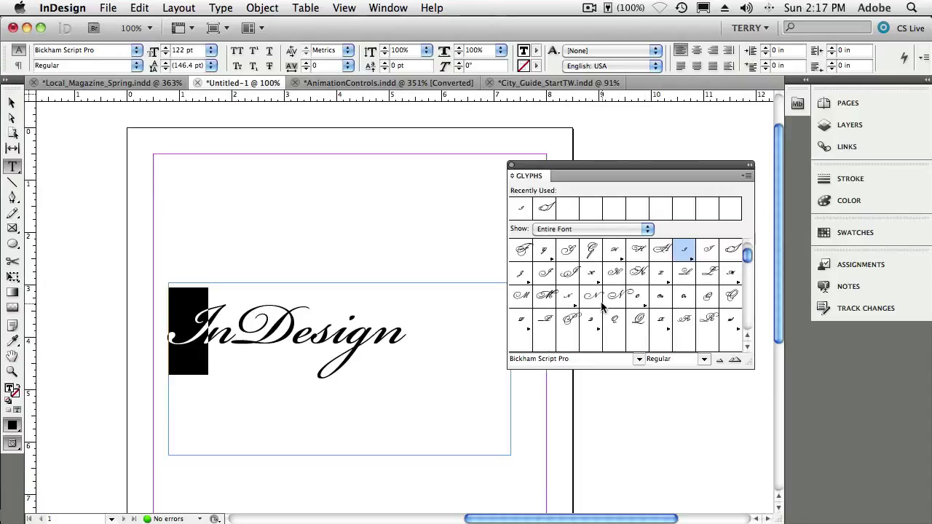
{"action": "left_click", "coordinate": [575, 232]}
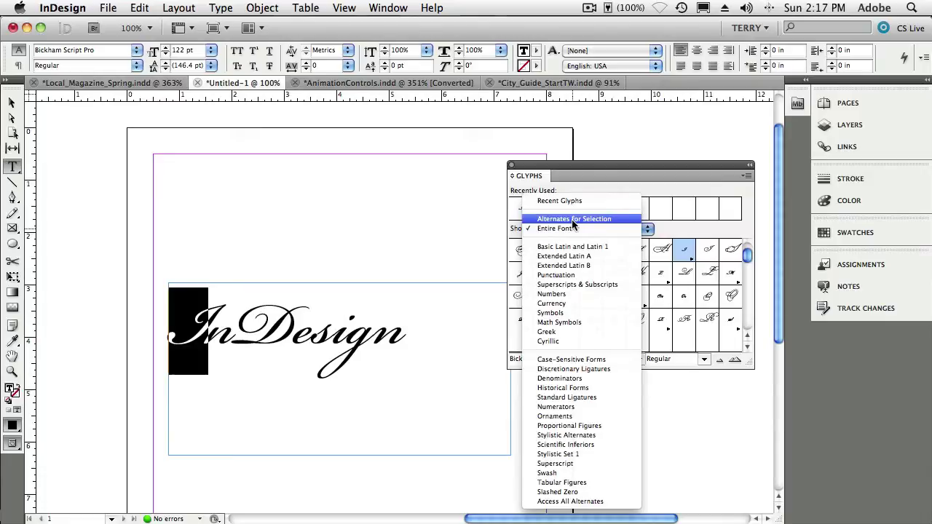
{"action": "left_click", "coordinate": [572, 219]}
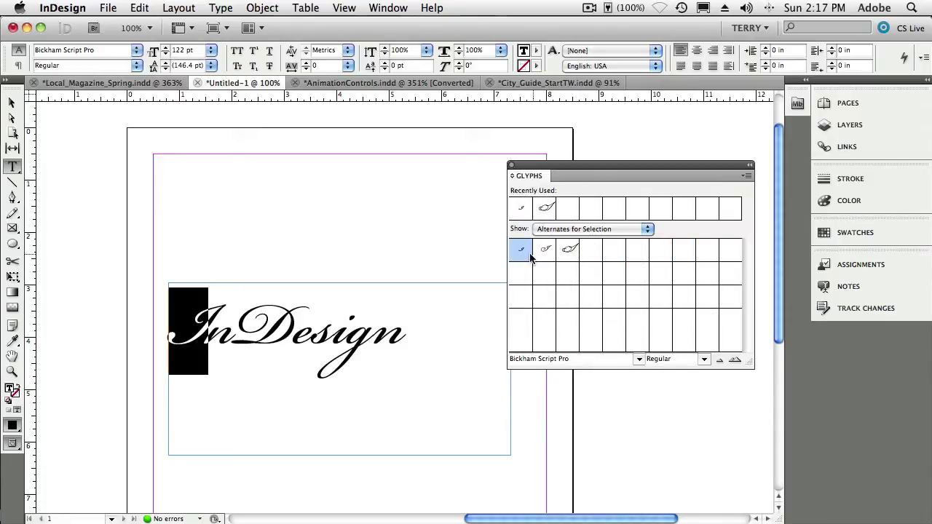
Replace the capital I with the large swash alternate.
{"action": "double_click", "coordinate": [574, 252]}
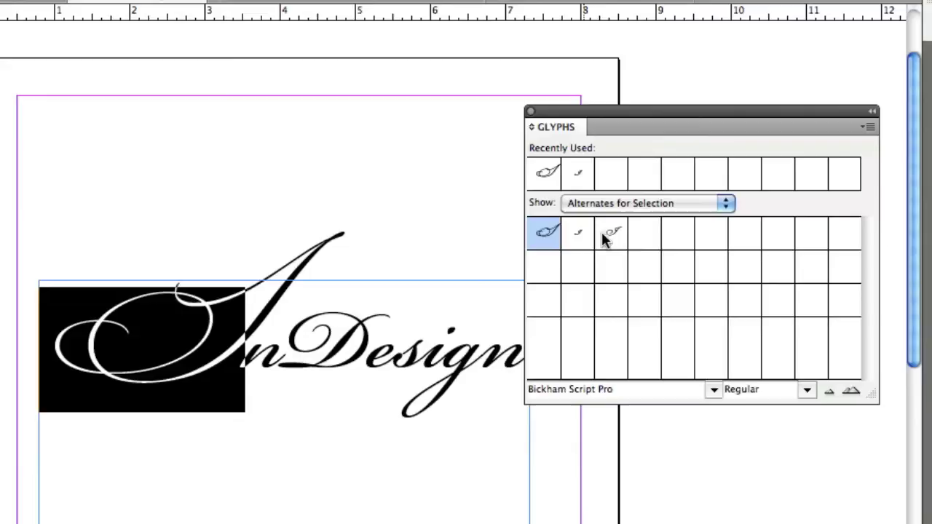
{"action": "double_click", "coordinate": [607, 234]}
{"action": "left_click", "coordinate": [578, 235]}
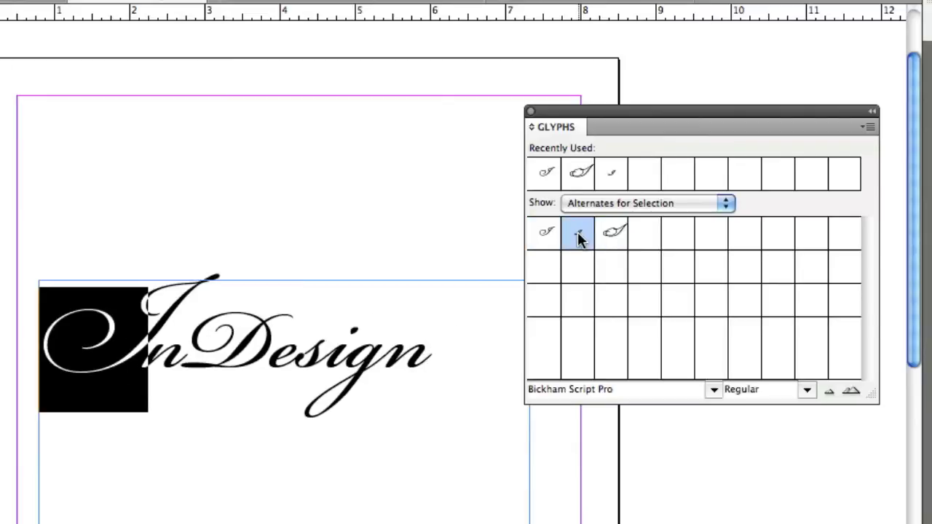
{"action": "double_click", "coordinate": [578, 235]}
{"action": "double_click", "coordinate": [615, 233]}
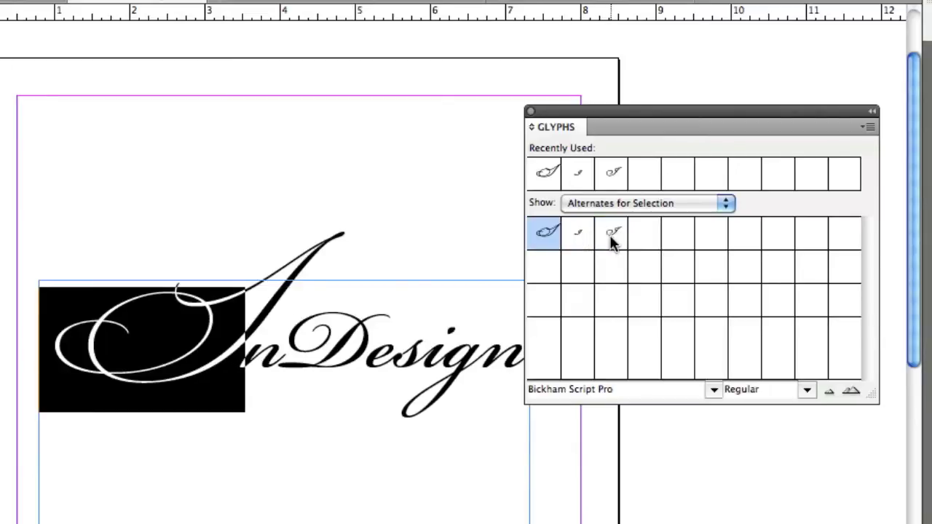
{"action": "left_click_drag", "start_coordinate": [613, 115], "coordinate": [690, 116]}
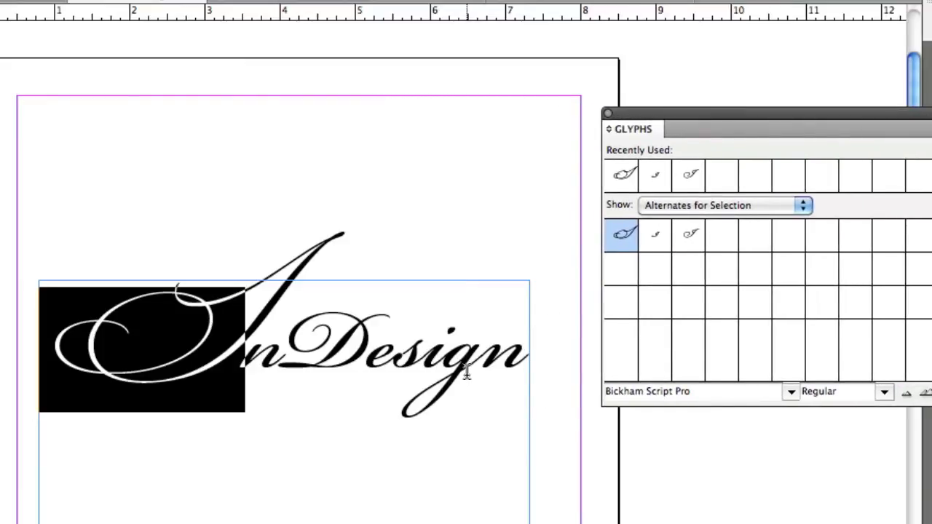
Give the final n a long-tailed swash alternate and close the Glyphs panel.
{"action": "left_click_drag", "start_coordinate": [482, 367], "coordinate": [447, 368]}
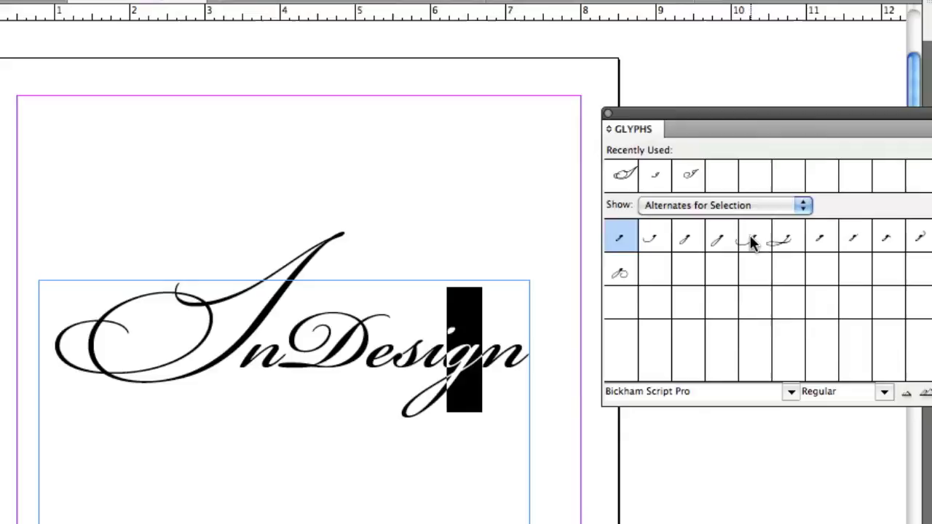
{"action": "double_click", "coordinate": [752, 240]}
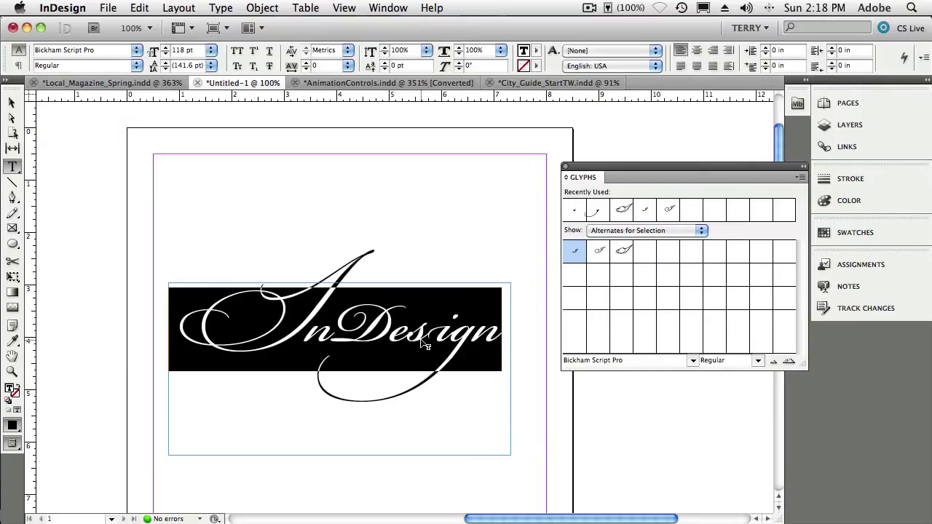
{"action": "left_click", "coordinate": [422, 342]}
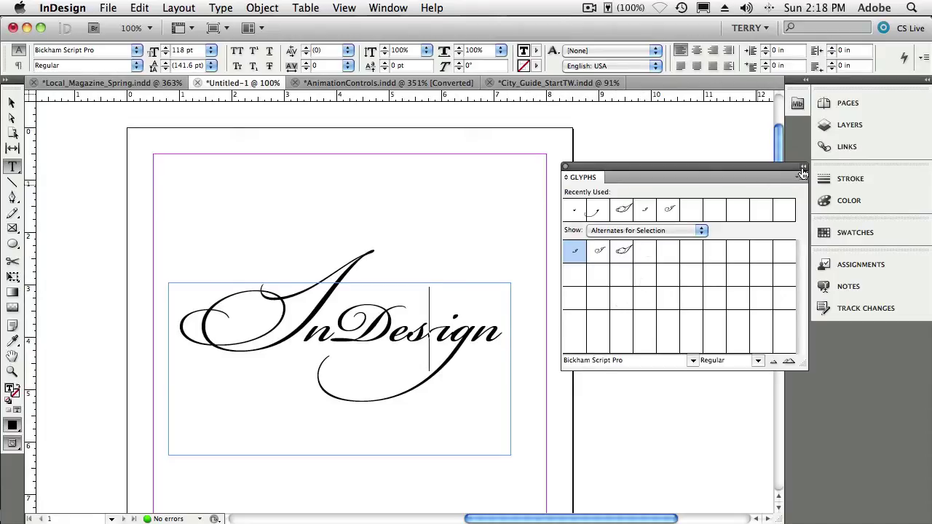
{"action": "left_click", "coordinate": [566, 167]}
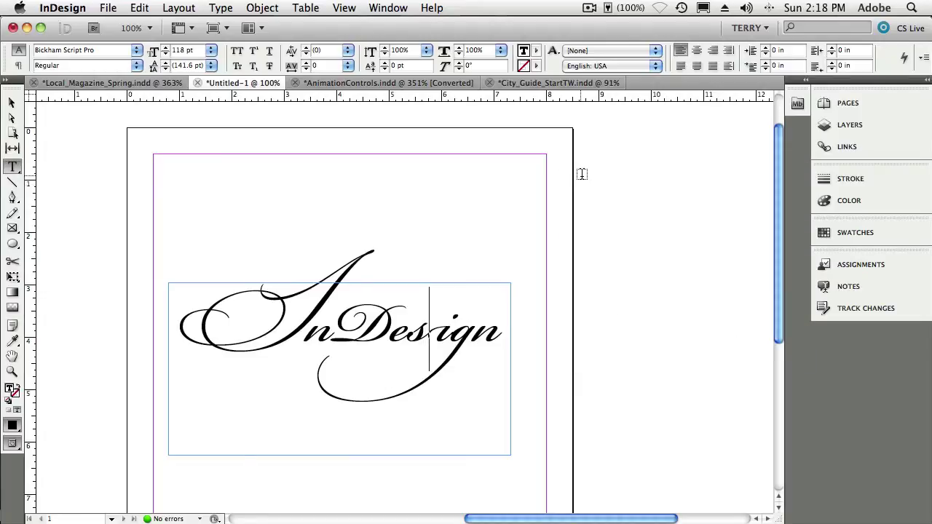
Switch to AnimationControls.indd, launch and quit Adobe Digital Editions, then fit the page in the window.
{"action": "left_click", "coordinate": [333, 84]}
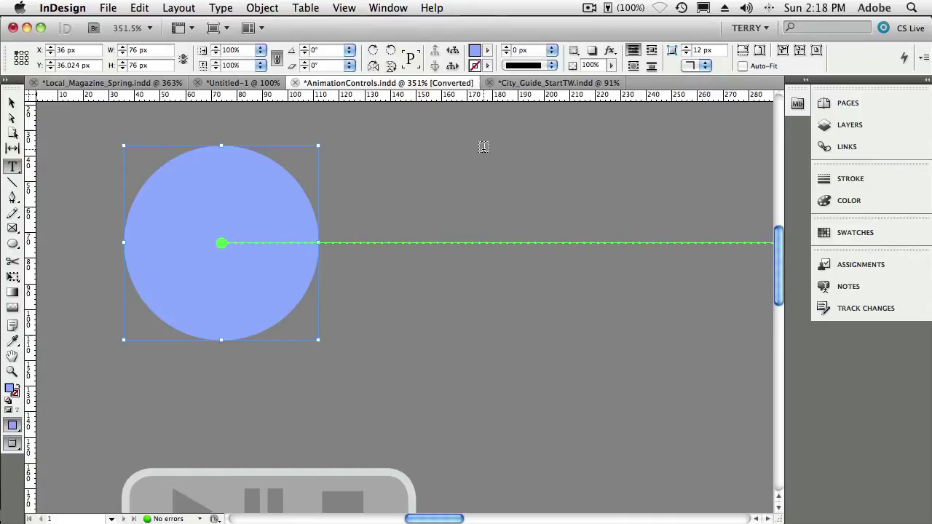
{"action": "key", "text": "super+2"}
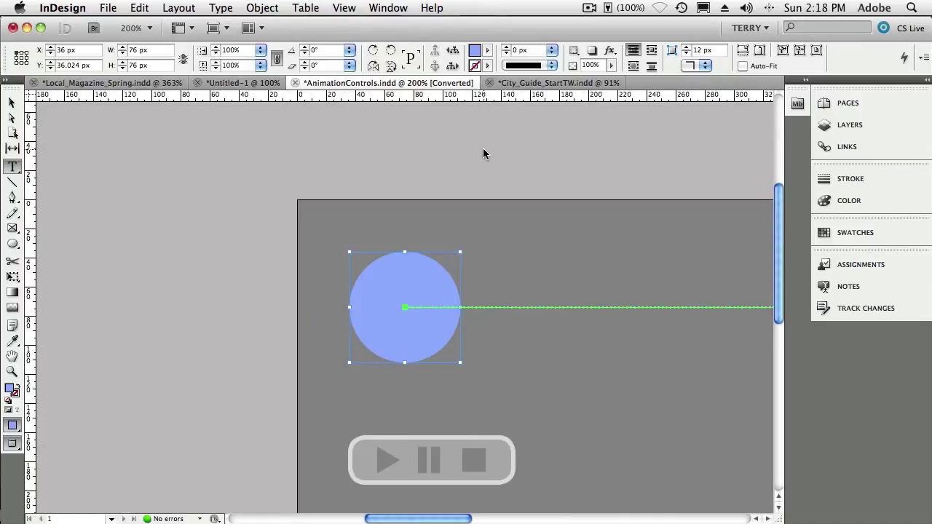
{"action": "left_click", "coordinate": [447, 518]}
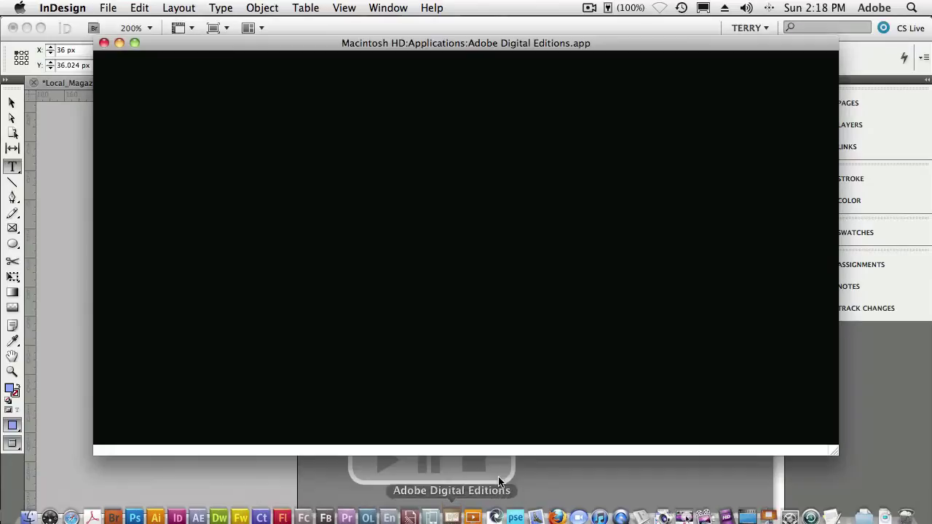
{"action": "key", "text": "super+q"}
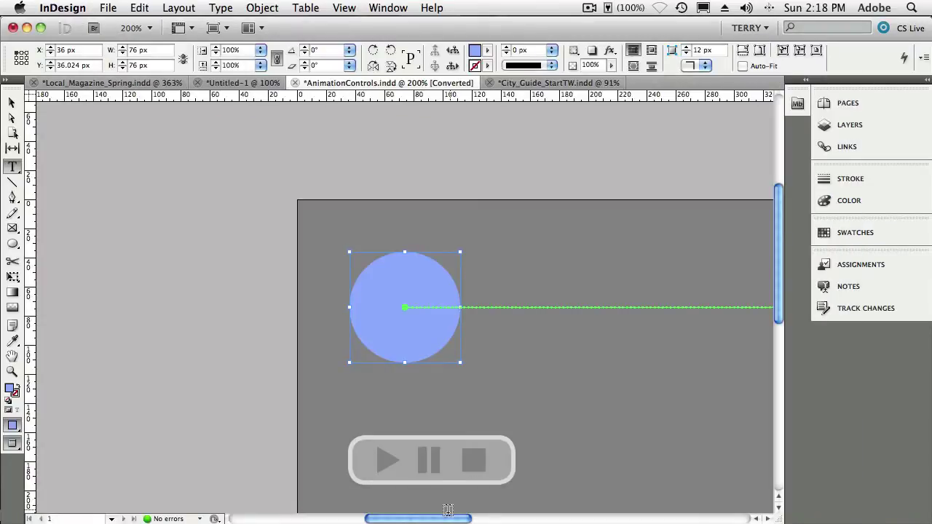
{"action": "mouse_move", "coordinate": [447, 518]}
{"action": "left_click_drag", "start_coordinate": [460, 517], "coordinate": [507, 518]}
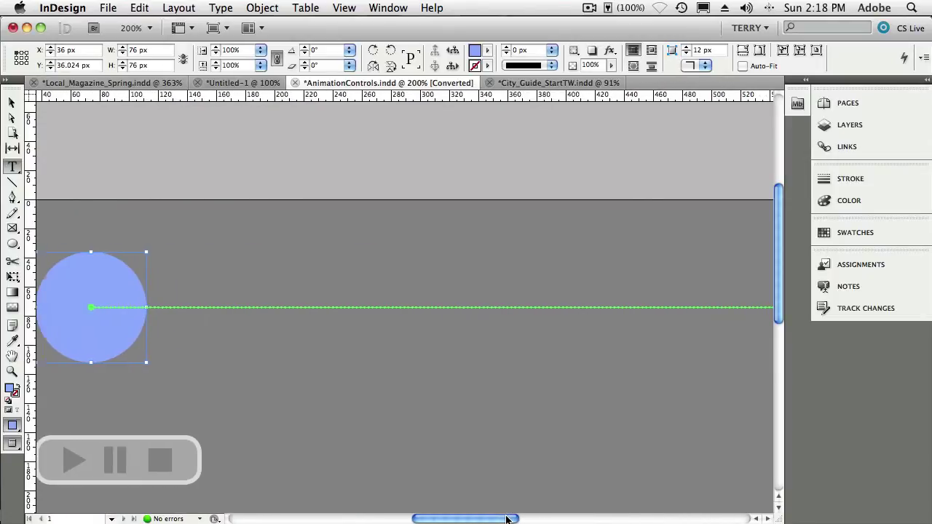
{"action": "key", "text": "super+1"}
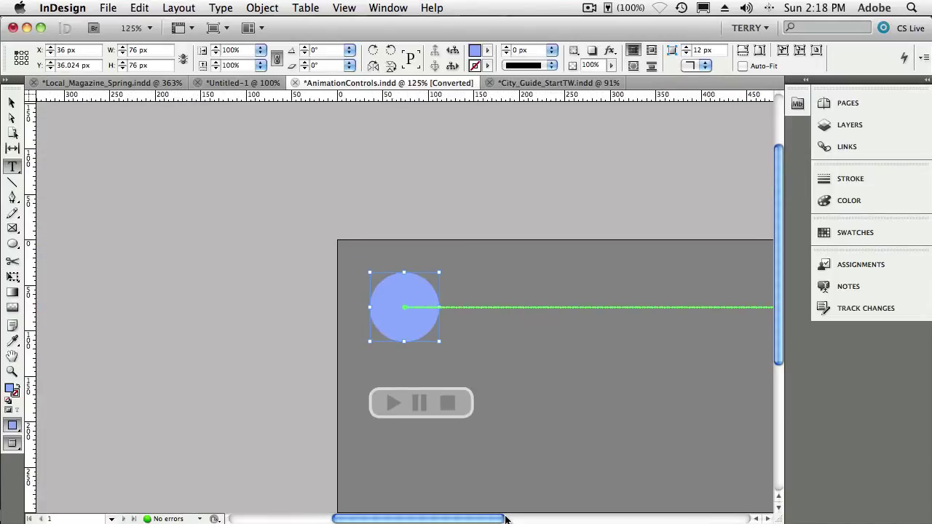
{"action": "key", "text": "super+0"}
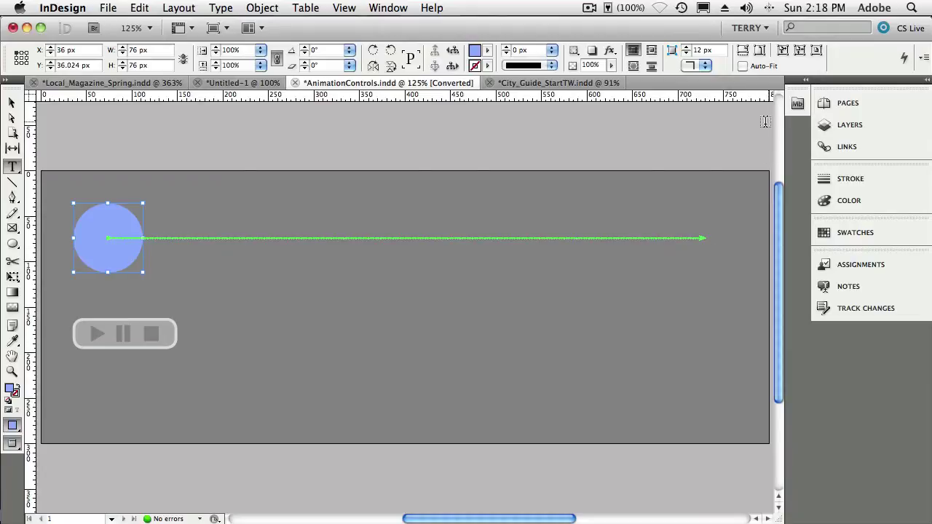
Switch to the Interactive workspace and check the circle's Custom (Move Right) animation uses On Button Event.
{"action": "left_click", "coordinate": [750, 29]}
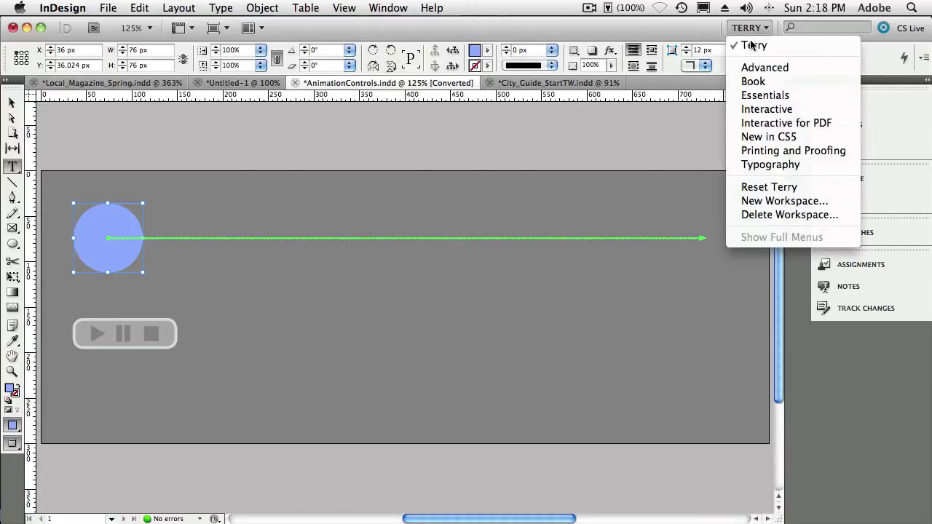
{"action": "left_click", "coordinate": [757, 109]}
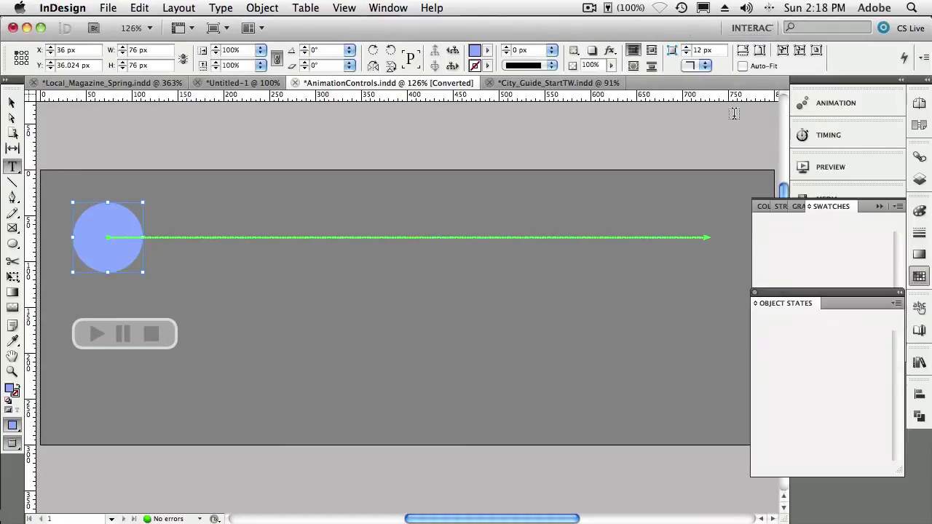
{"action": "left_click", "coordinate": [879, 207]}
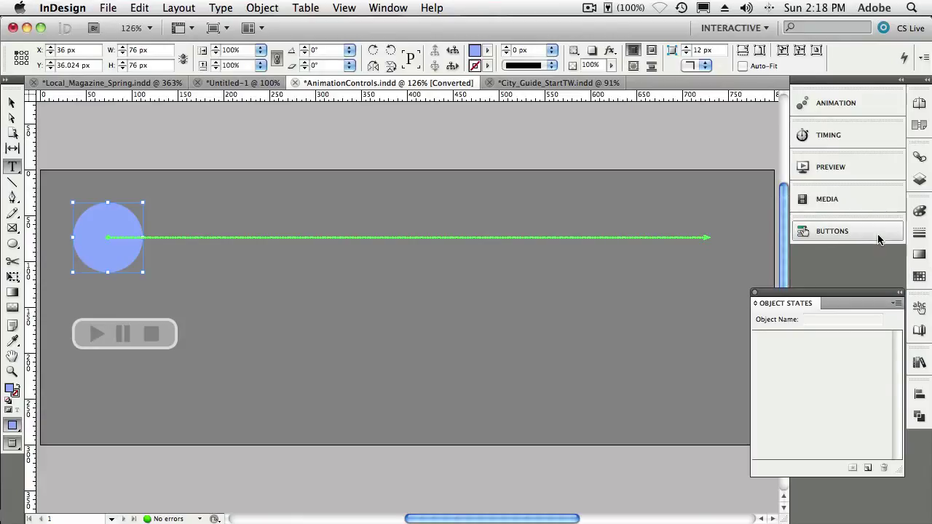
{"action": "left_click", "coordinate": [842, 107]}
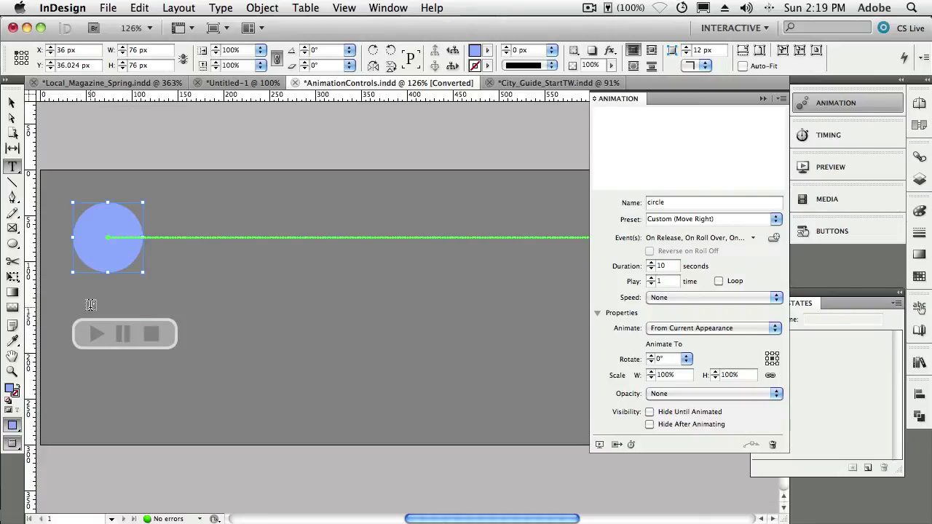
{"action": "left_click", "coordinate": [13, 106]}
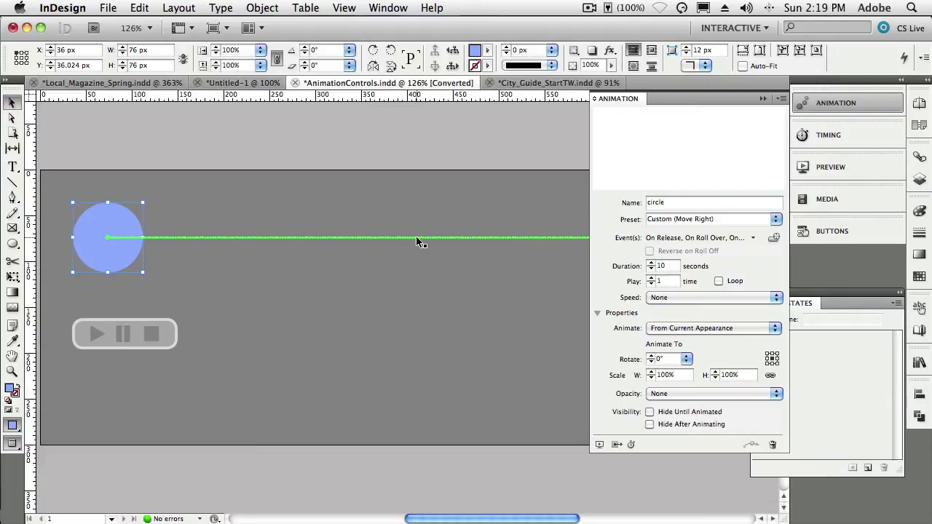
{"action": "left_click", "coordinate": [755, 238]}
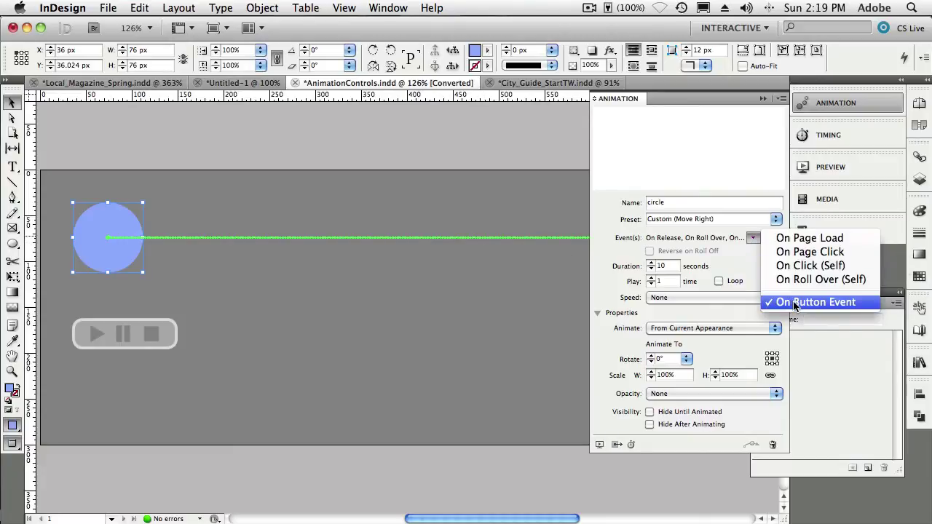
{"action": "left_click", "coordinate": [95, 335]}
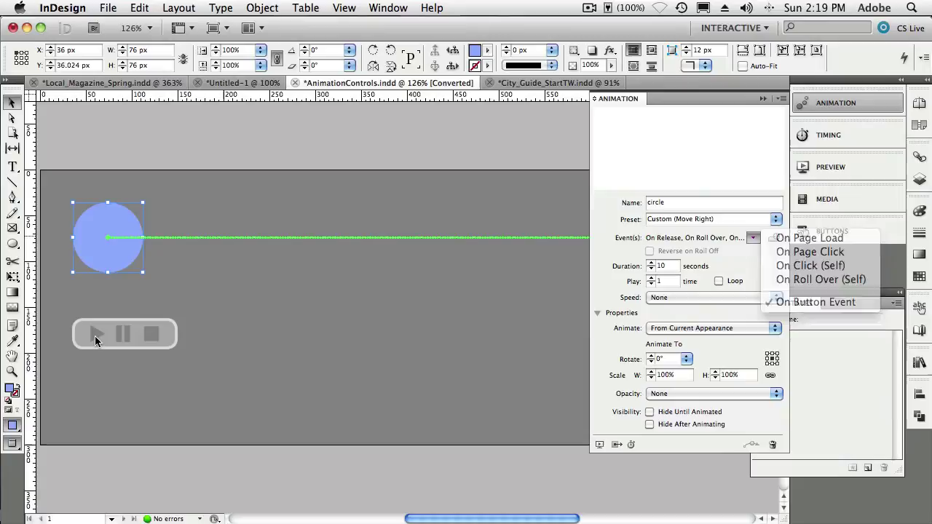
Review the Play, Pause and Stop buttons' Animation (circle) actions, then preview the spread.
{"action": "left_click", "coordinate": [95, 335]}
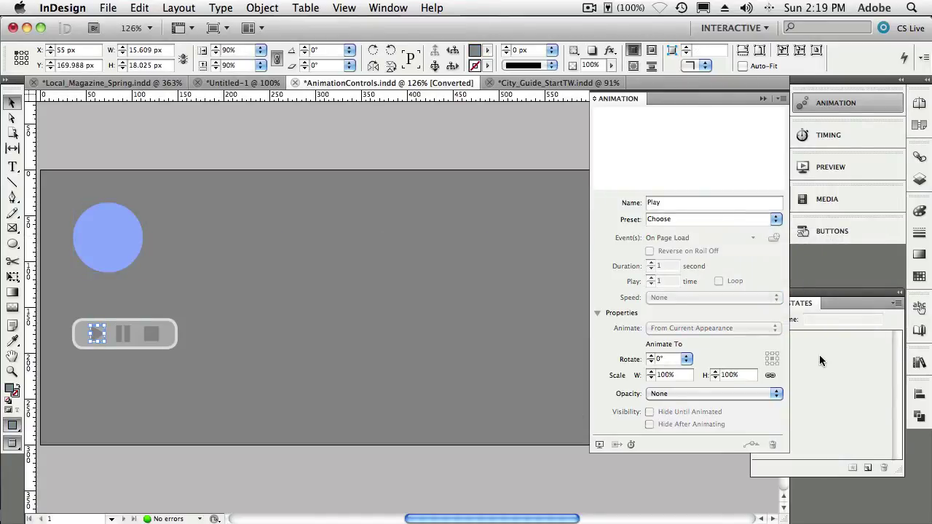
{"action": "left_click", "coordinate": [832, 231]}
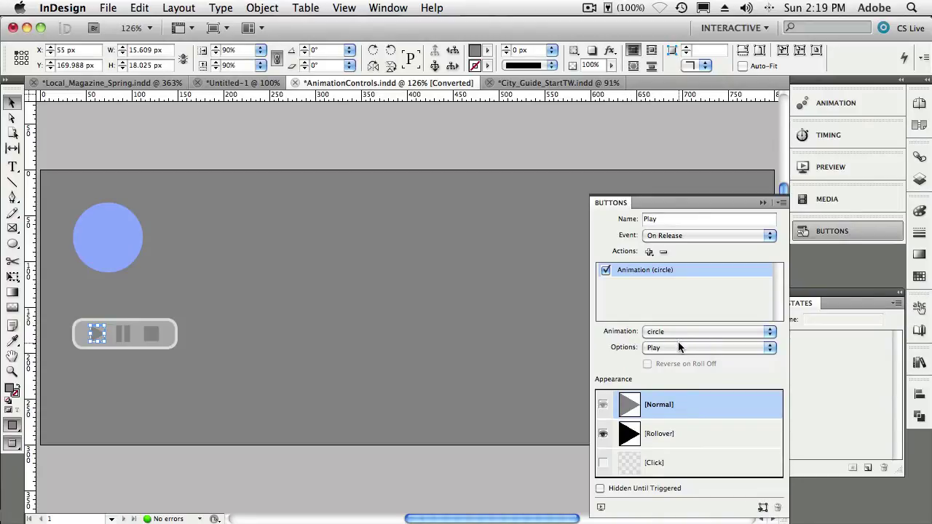
{"action": "left_click", "coordinate": [648, 251]}
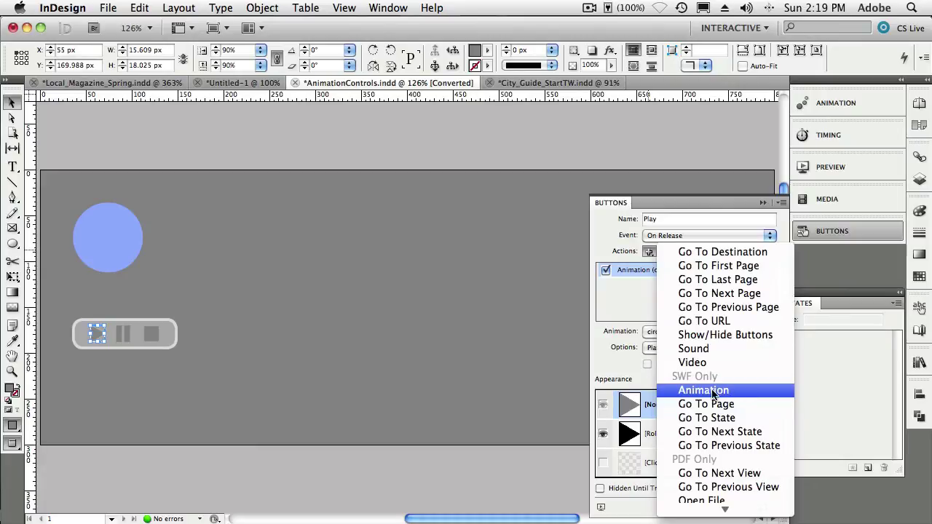
{"action": "left_click", "coordinate": [621, 372]}
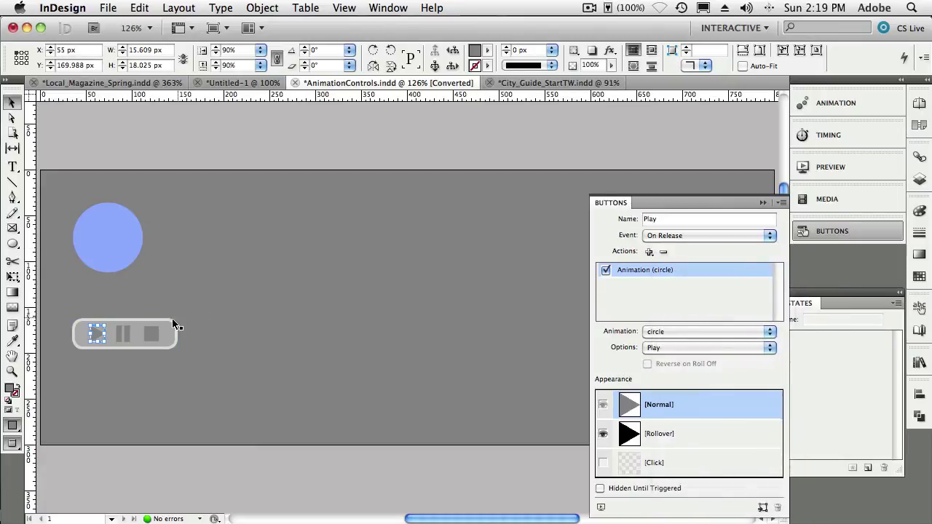
{"action": "left_click", "coordinate": [125, 335]}
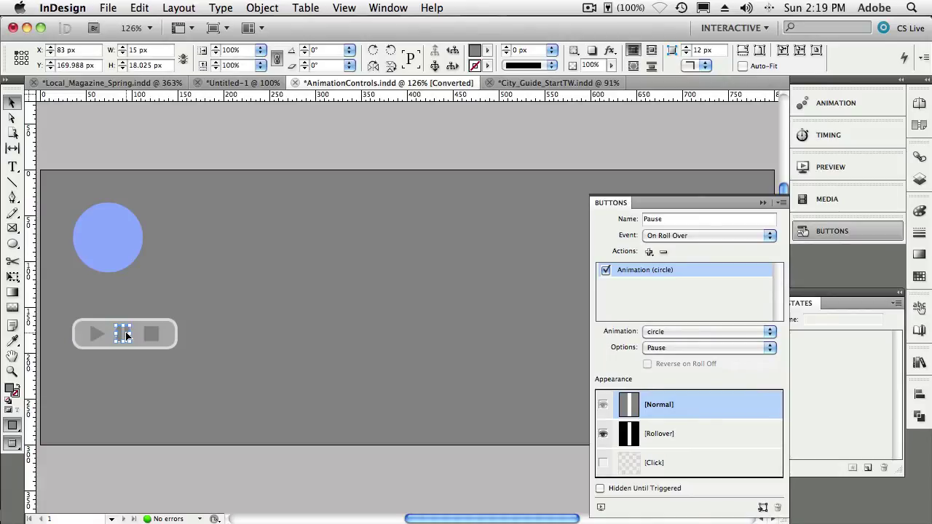
{"action": "left_click", "coordinate": [148, 333]}
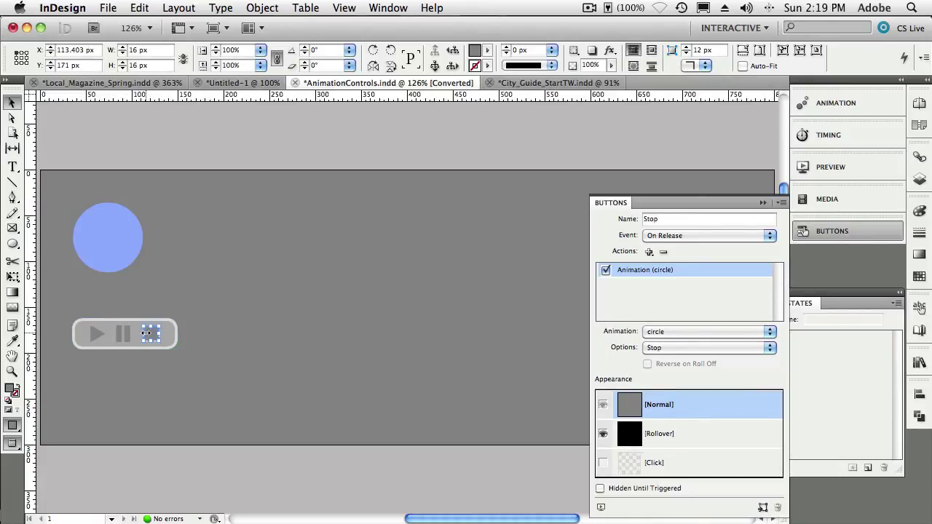
{"action": "left_click", "coordinate": [210, 336]}
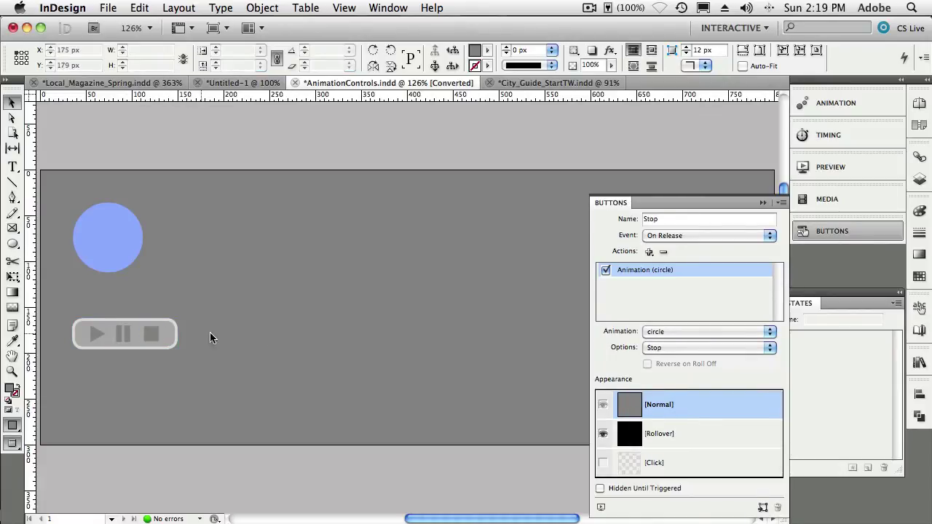
{"action": "left_click", "coordinate": [600, 485]}
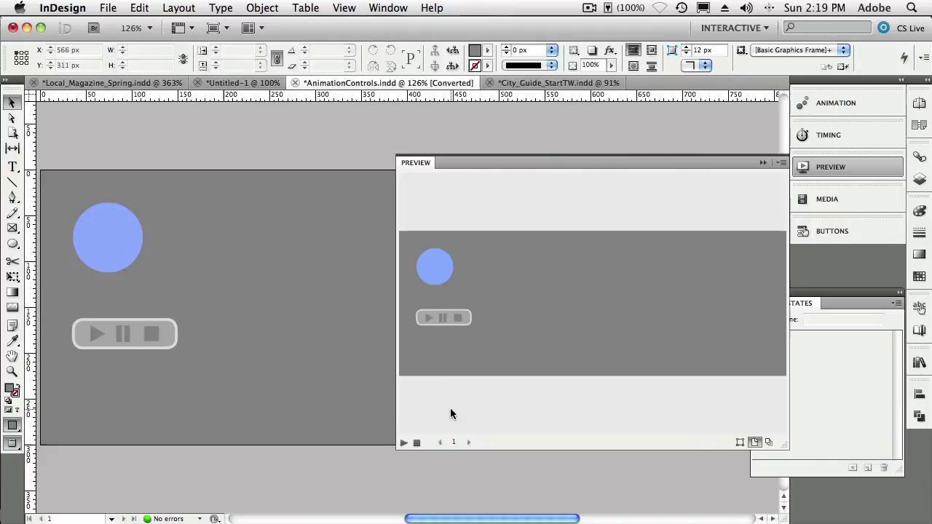
Play and stop the circle animation in the preview twice, then close the Preview panel.
{"action": "left_click", "coordinate": [427, 320]}
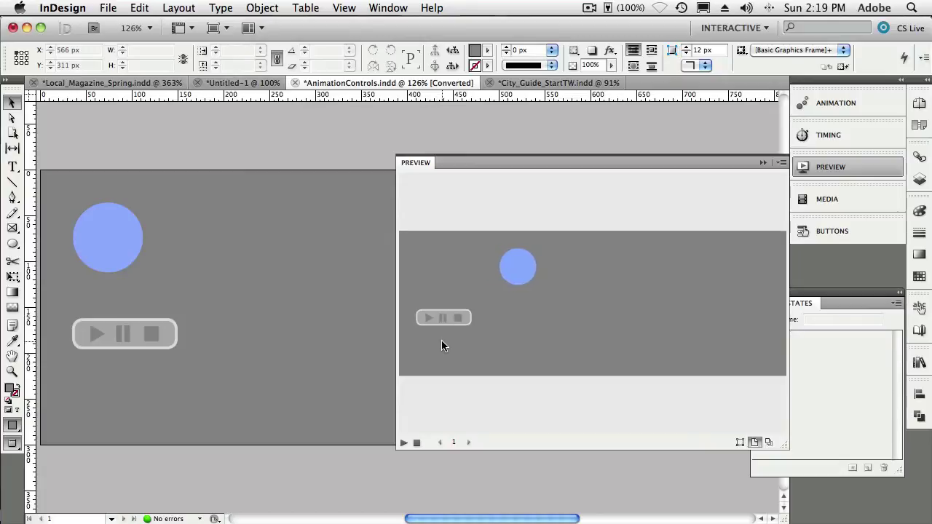
{"action": "left_click", "coordinate": [458, 321]}
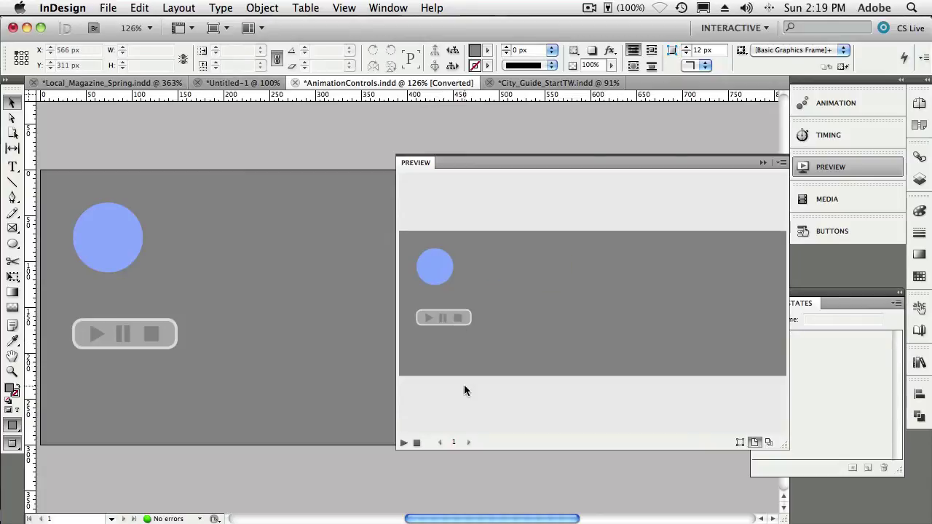
{"action": "left_click", "coordinate": [428, 320]}
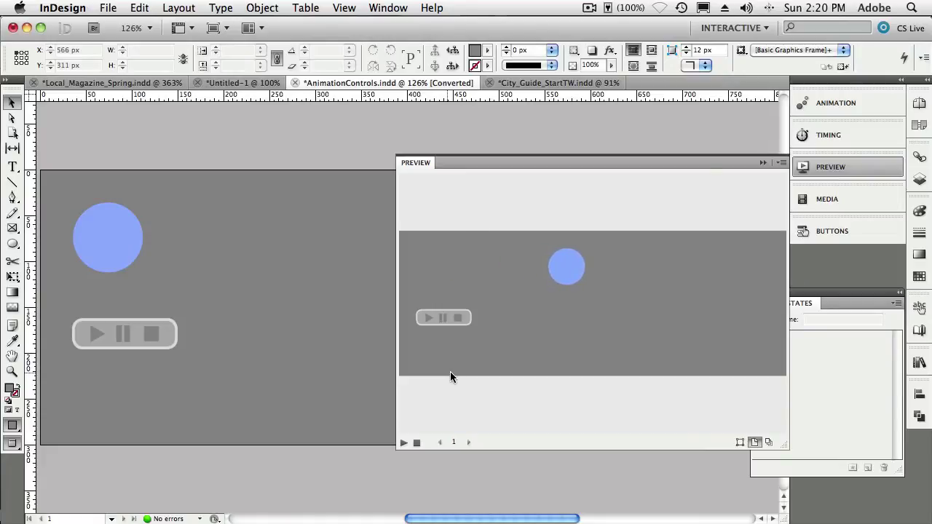
{"action": "left_click", "coordinate": [426, 320]}
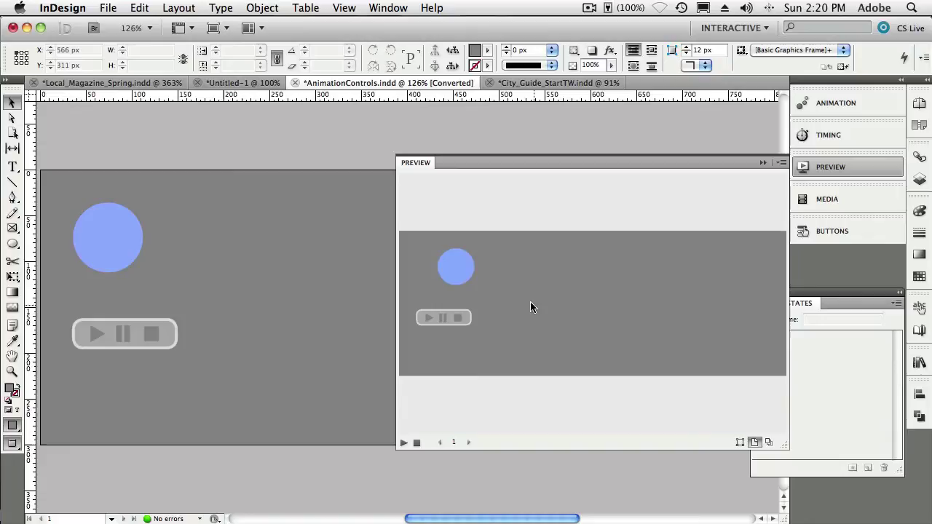
{"action": "left_click", "coordinate": [459, 320]}
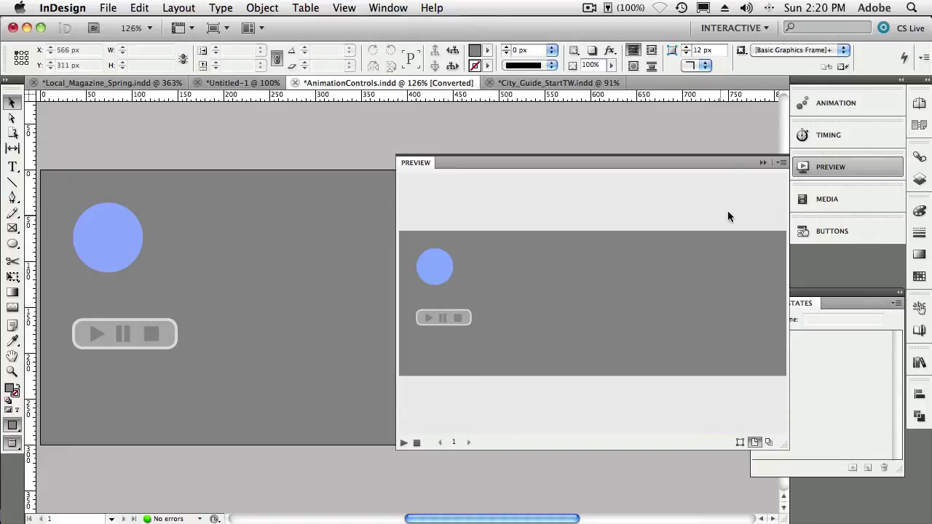
{"action": "left_click", "coordinate": [762, 162]}
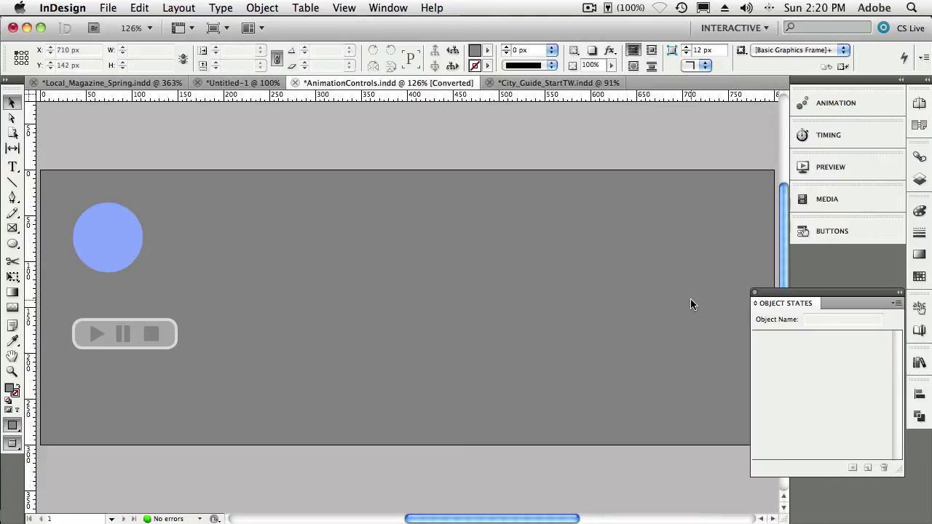
In City_Guide_StartTW, zoom in below the illustration and draw a tiny 0p2.4 × 0p2.76 ellipse.
{"action": "left_click", "coordinate": [514, 83]}
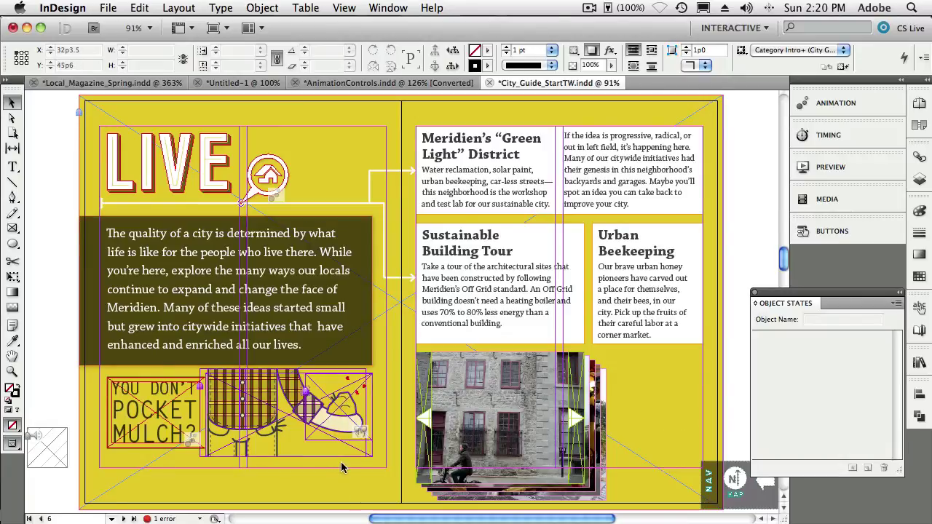
{"action": "scroll", "coordinate": [342, 467], "scroll_direction": "down", "scroll_amount": 1}
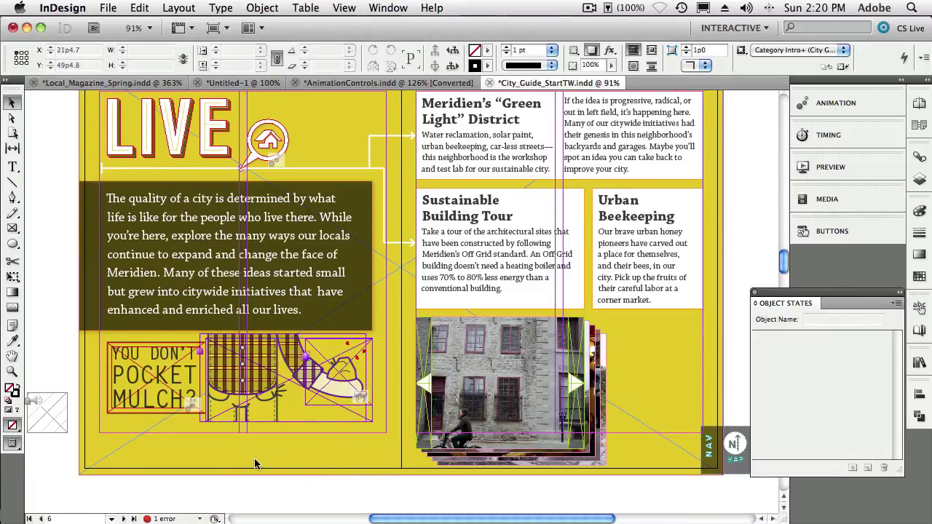
{"action": "key", "text": "z"}
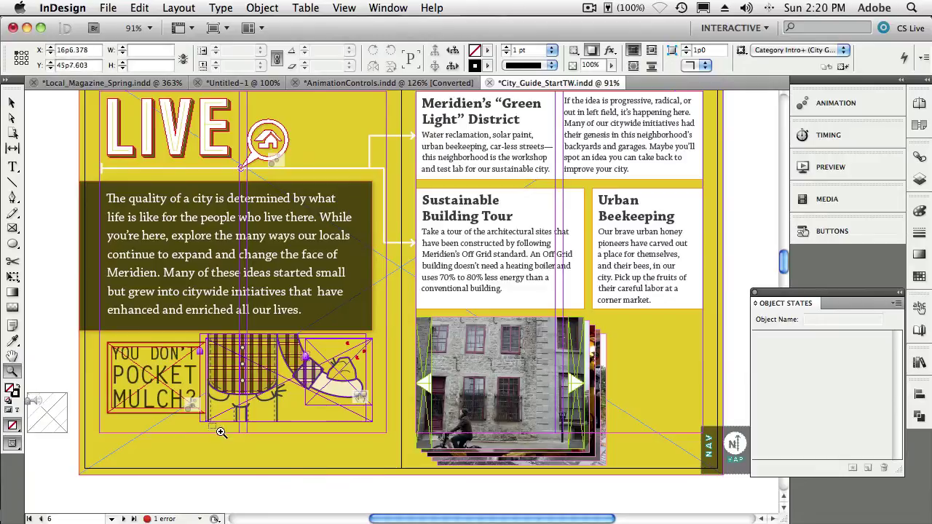
{"action": "left_click_drag", "start_coordinate": [220, 433], "coordinate": [302, 479]}
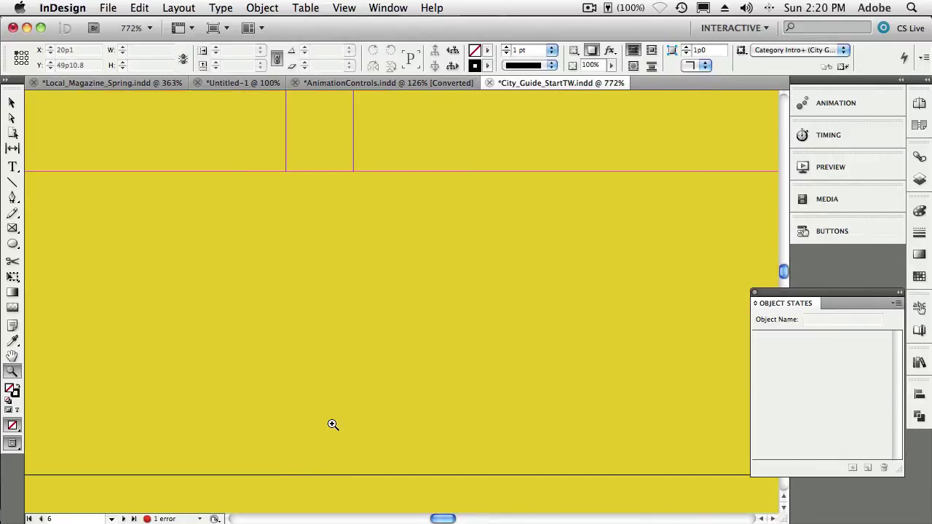
{"action": "left_click", "coordinate": [13, 244]}
{"action": "left_click_drag", "start_coordinate": [156, 248], "coordinate": [170, 259]}
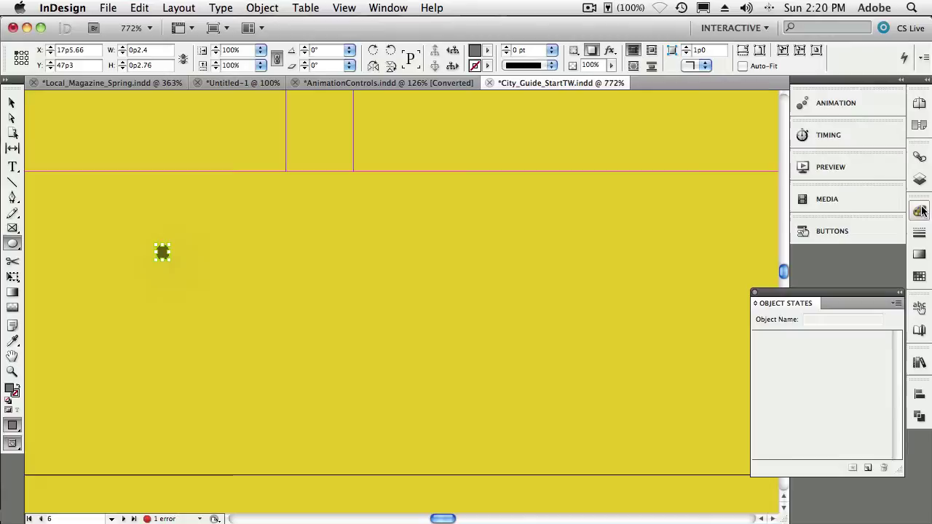
Fill the tiny ellipse with the Light Red swatch and put the Swatches panel away.
{"action": "left_click", "coordinate": [918, 276]}
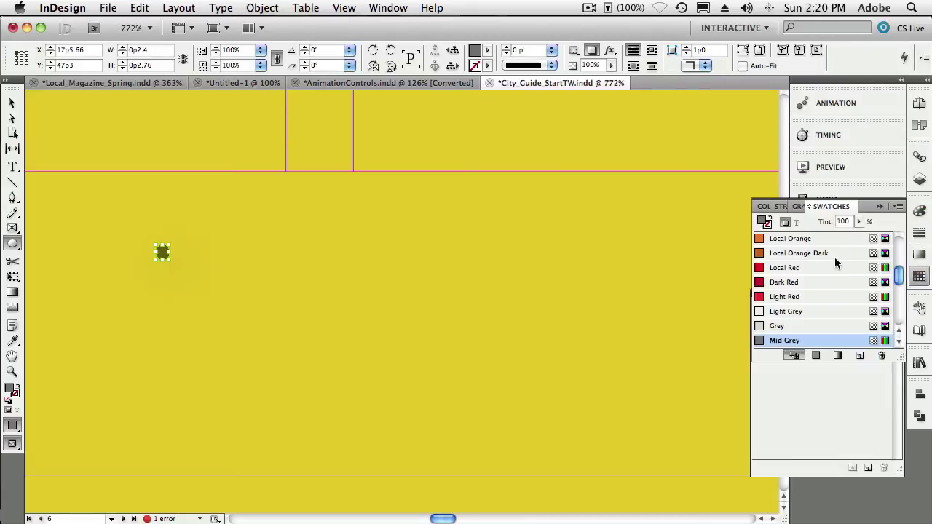
{"action": "left_click", "coordinate": [798, 296]}
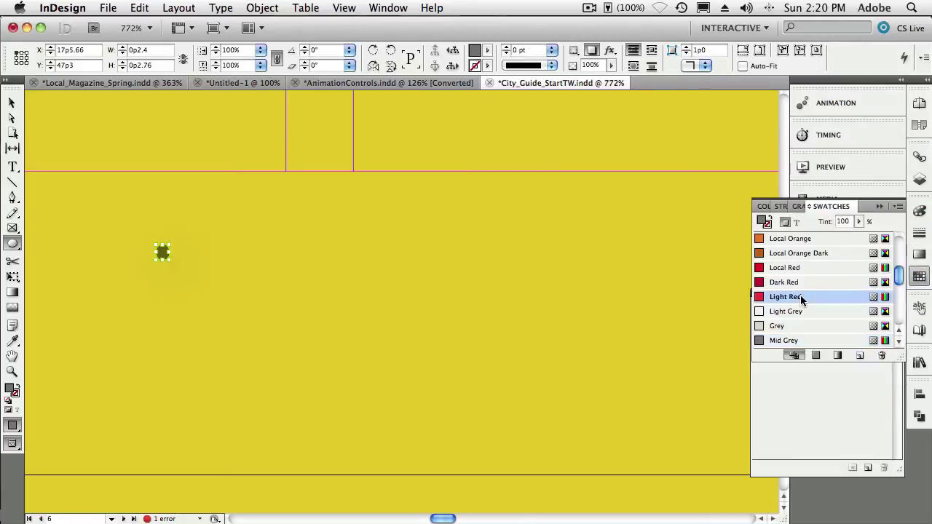
{"action": "left_click", "coordinate": [879, 206]}
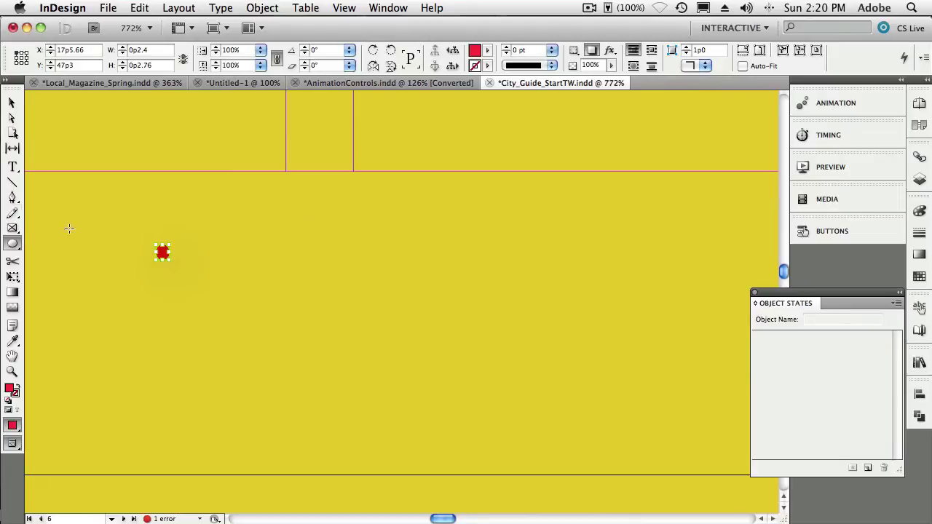
{"action": "left_click", "coordinate": [12, 212]}
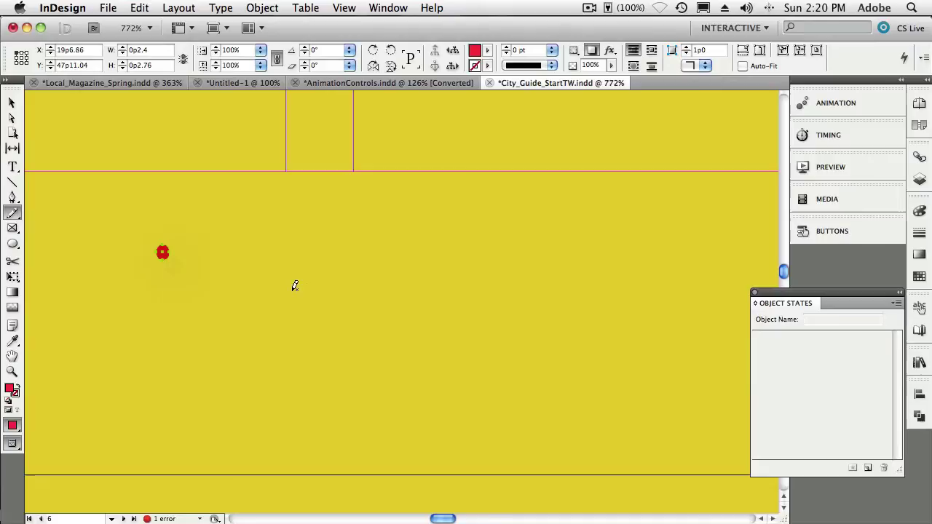
Draw a looping freehand path beside the red dot, make it an unfilled grey stroke, and select it with the oval.
{"action": "mouse_move", "coordinate": [238, 327]}
{"action": "left_mouse_down"}
{"action": "mouse_move", "coordinate": [321, 339]}
{"action": "mouse_move", "coordinate": [372, 328]}
{"action": "mouse_move", "coordinate": [437, 308]}
{"action": "mouse_move", "coordinate": [384, 284]}
{"action": "mouse_move", "coordinate": [437, 266]}
{"action": "mouse_move", "coordinate": [406, 255]}
{"action": "mouse_move", "coordinate": [239, 326]}
{"action": "left_mouse_up"}
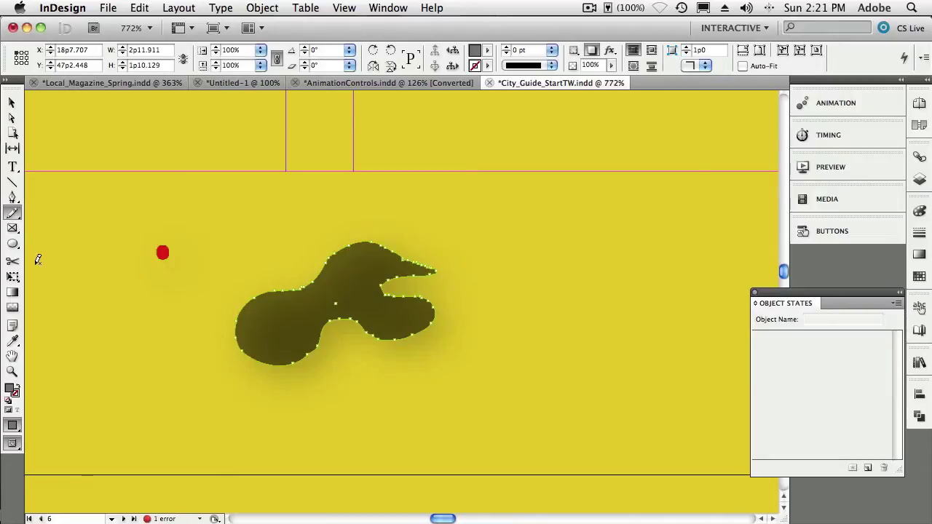
{"action": "left_click", "coordinate": [16, 391]}
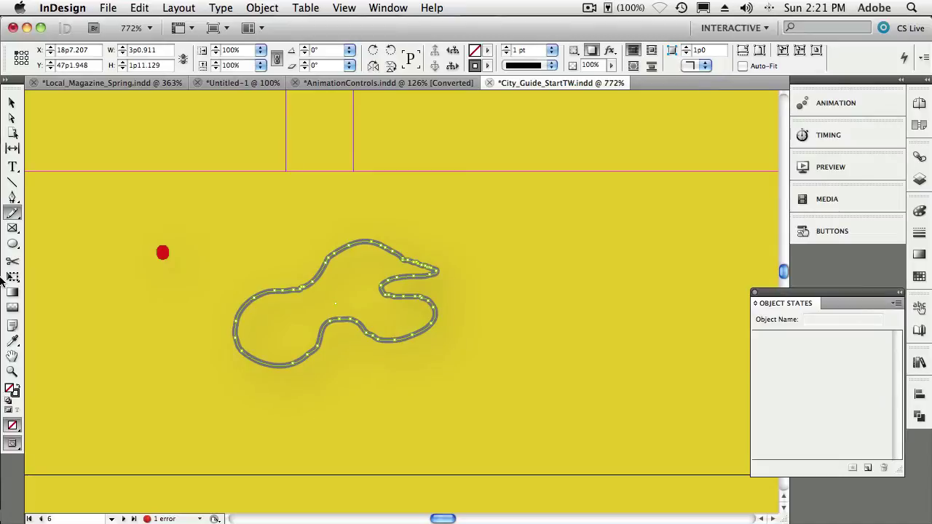
{"action": "left_click", "coordinate": [12, 103]}
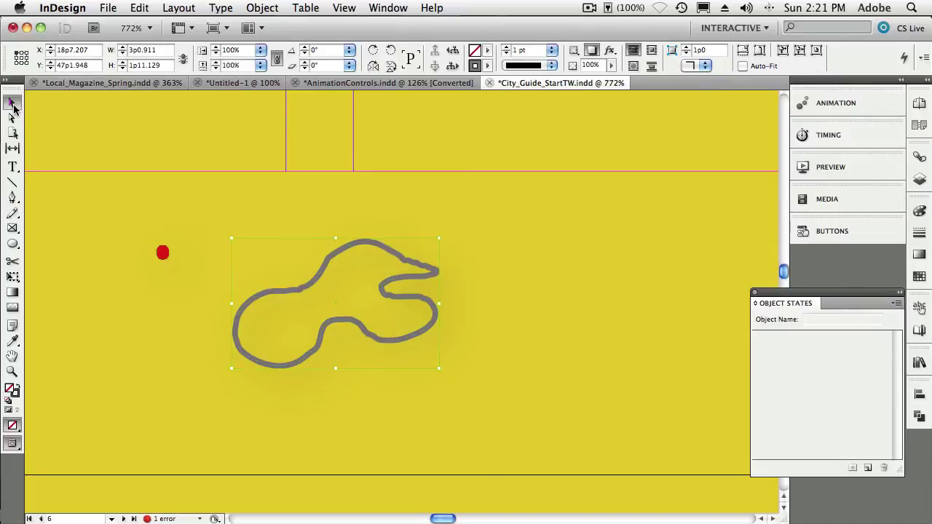
{"action": "left_click", "coordinate": [164, 253], "text": "shift"}
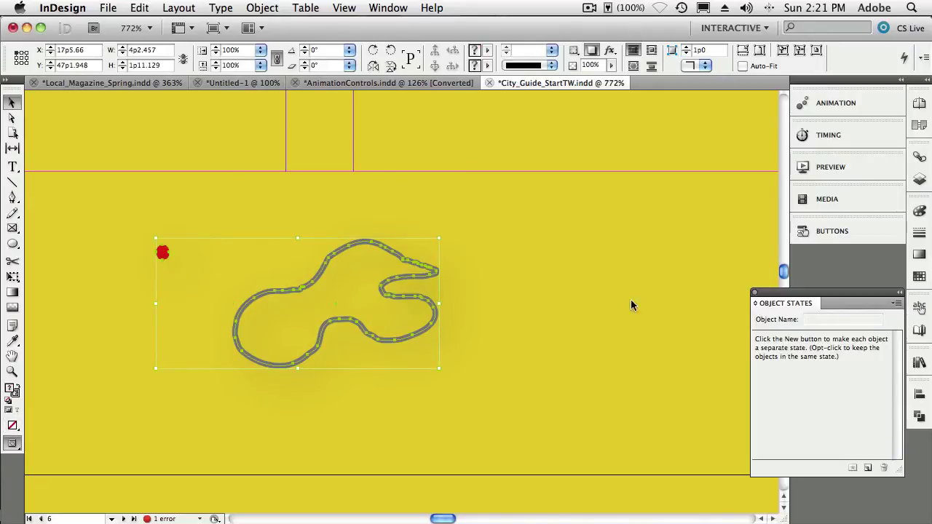
{"action": "left_click", "coordinate": [858, 109]}
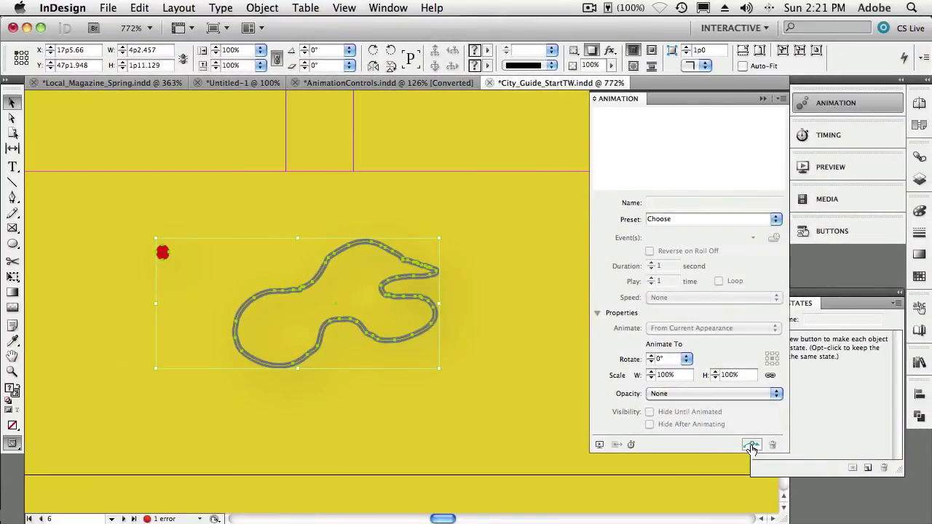
Convert the squiggle into the red oval's motion path and shift the path right.
{"action": "left_click", "coordinate": [751, 446]}
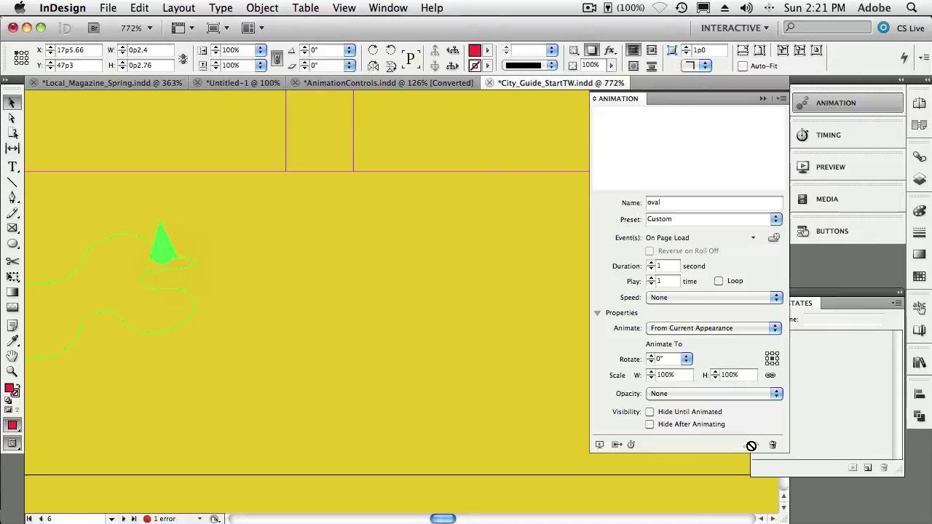
{"action": "left_click", "coordinate": [353, 337]}
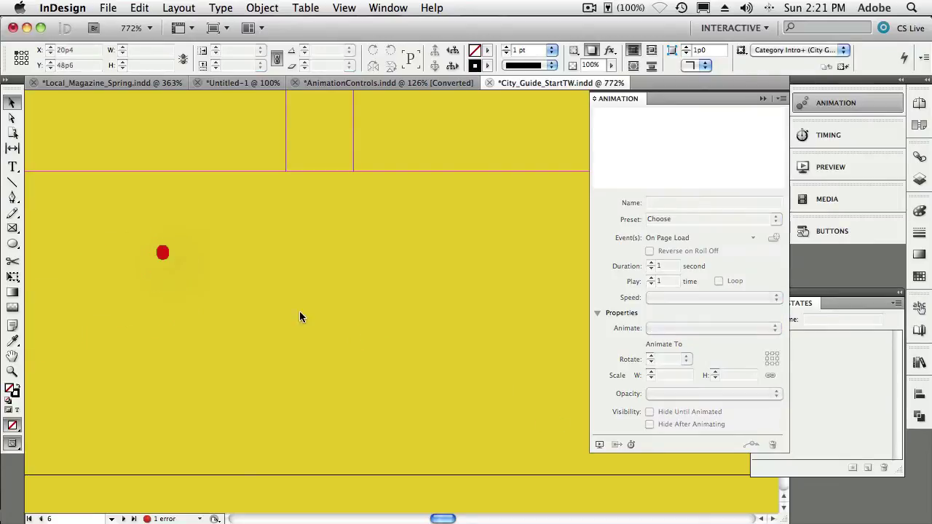
{"action": "left_click", "coordinate": [162, 252]}
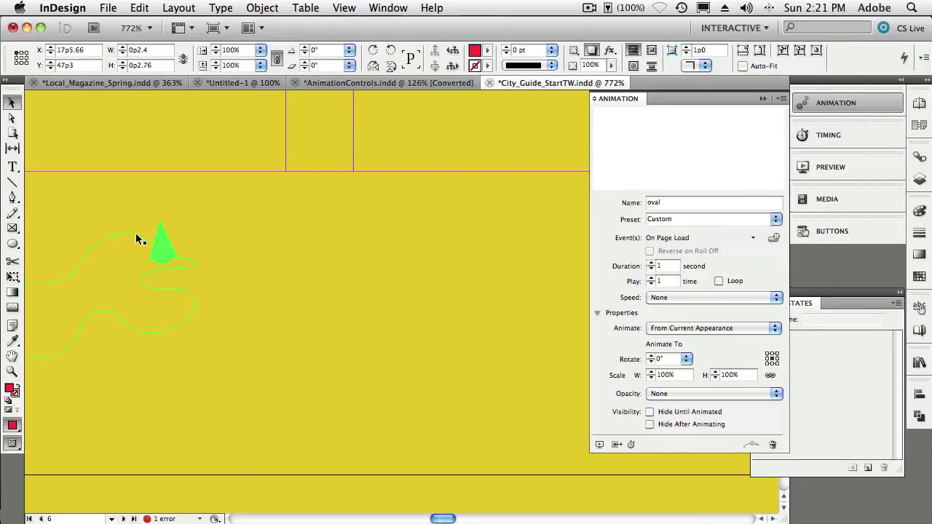
{"action": "left_click_drag", "start_coordinate": [129, 234], "coordinate": [291, 244]}
{"action": "left_click", "coordinate": [438, 295]}
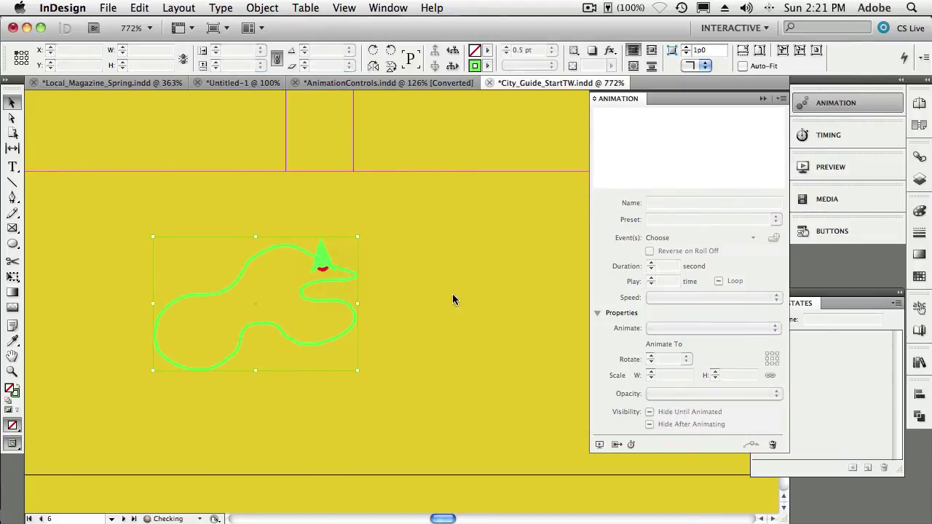
Make the oval's animation loop with a 1.25-second duration.
{"action": "left_click", "coordinate": [327, 268]}
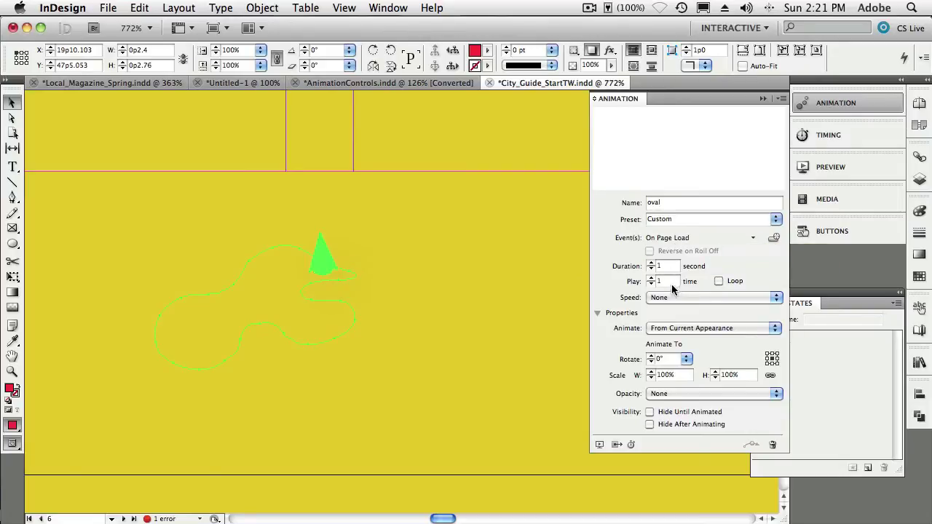
{"action": "left_click", "coordinate": [718, 281]}
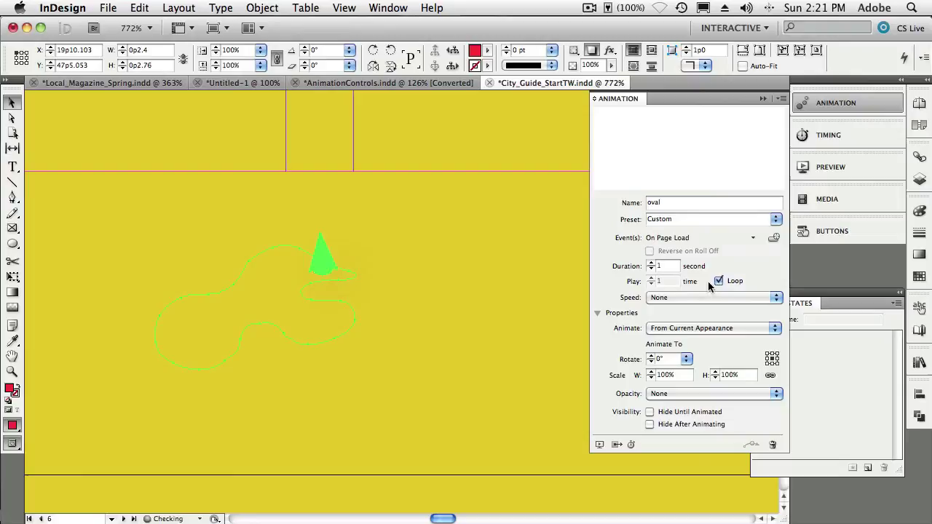
{"action": "left_click", "coordinate": [650, 263]}
Move the oval to the top of the page-load order in the Timing panel.
{"action": "left_click", "coordinate": [829, 138]}
{"action": "scroll", "coordinate": [775, 232], "scroll_direction": "down", "scroll_amount": 2}
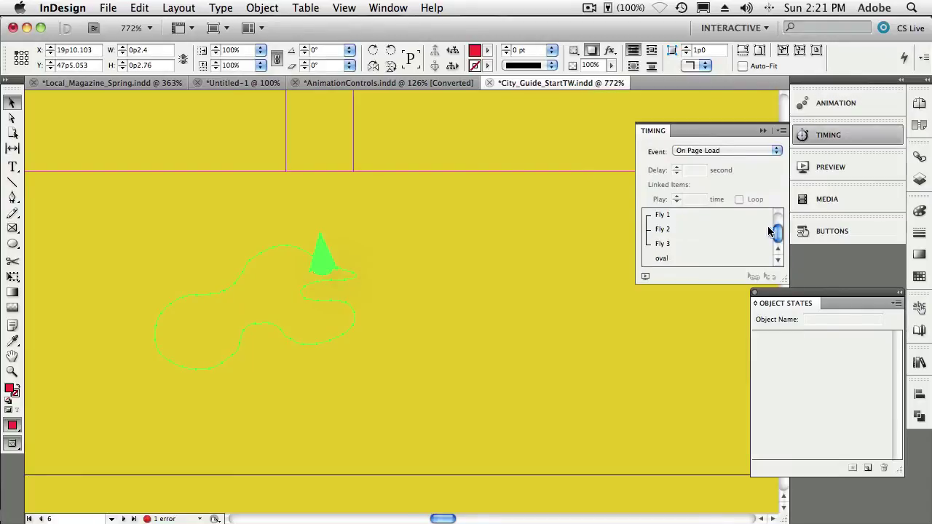
{"action": "left_click", "coordinate": [664, 259]}
{"action": "scroll", "coordinate": [668, 233], "scroll_direction": "up", "scroll_amount": 2}
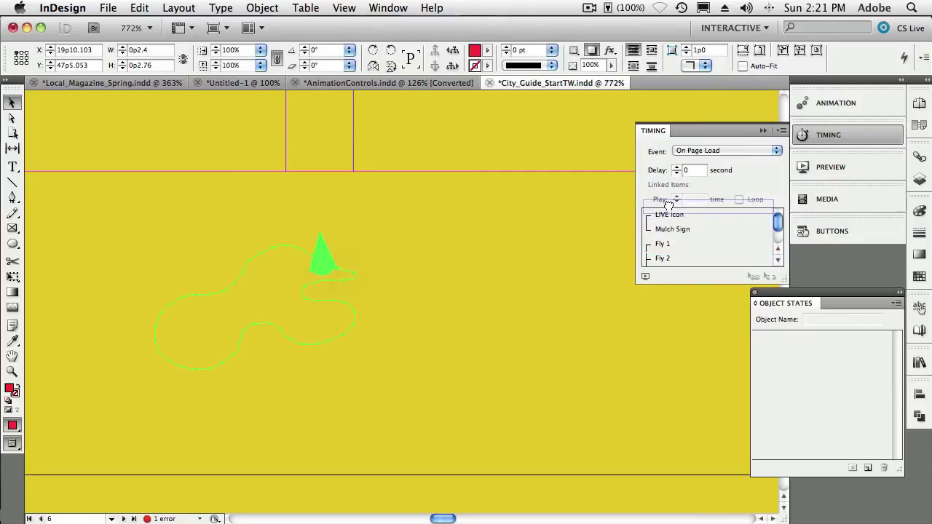
{"action": "left_click", "coordinate": [668, 215]}
{"action": "left_click", "coordinate": [668, 215], "text": "super"}
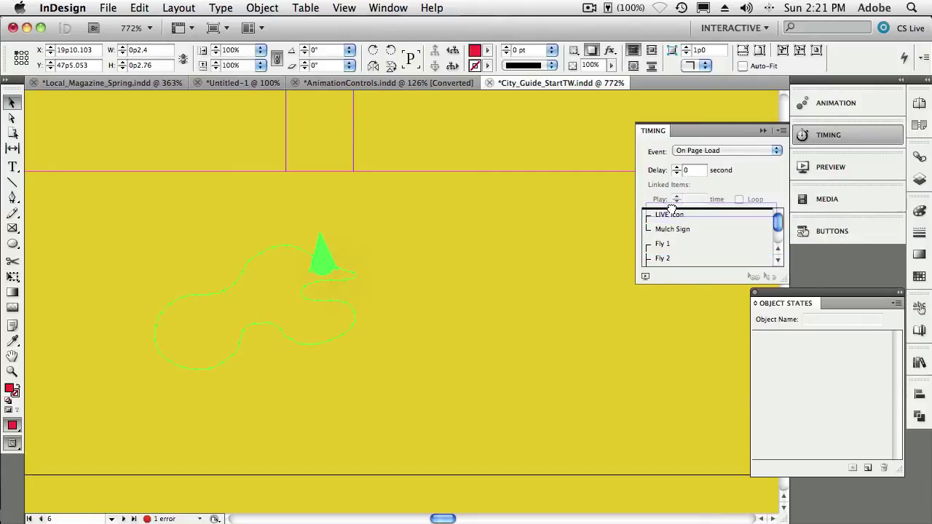
{"action": "scroll", "coordinate": [669, 214], "scroll_direction": "up", "scroll_amount": 1}
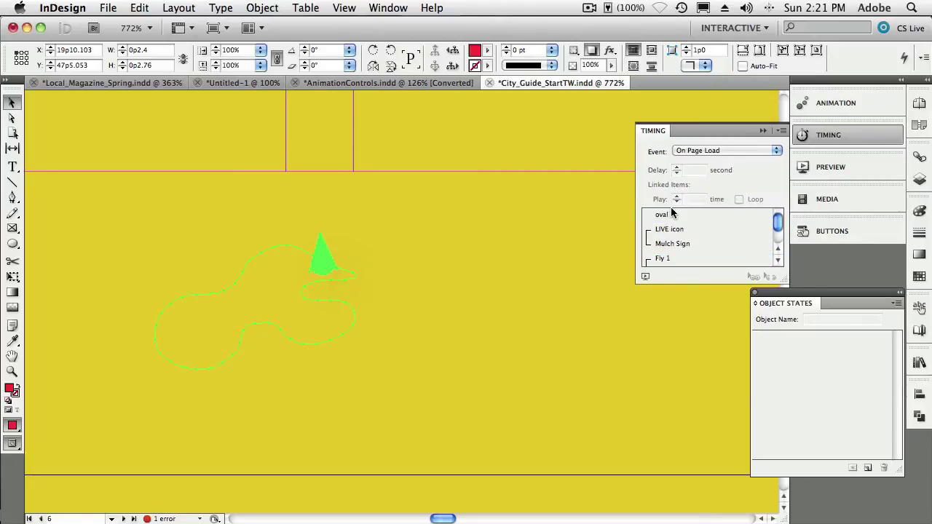
Play the spread preview to test the oval's motion path animation, then close it.
{"action": "left_click", "coordinate": [645, 276]}
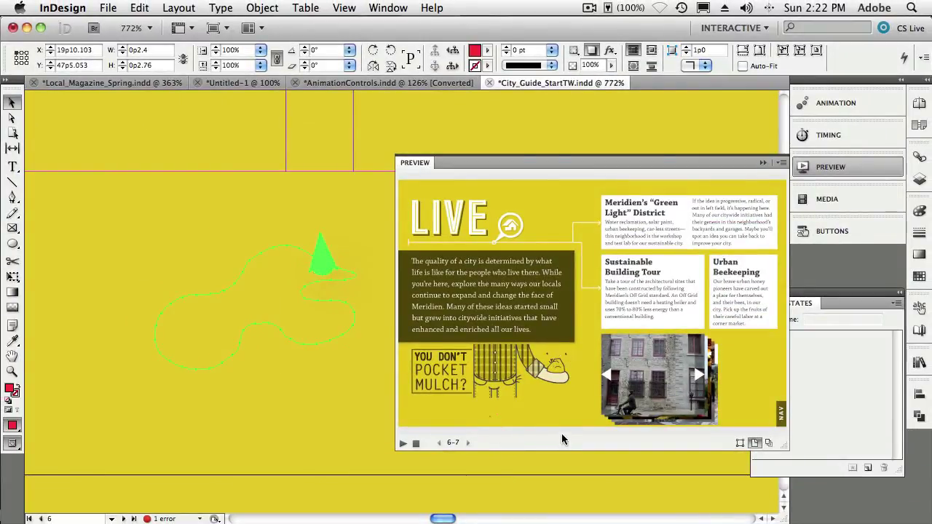
{"action": "left_click", "coordinate": [762, 162]}
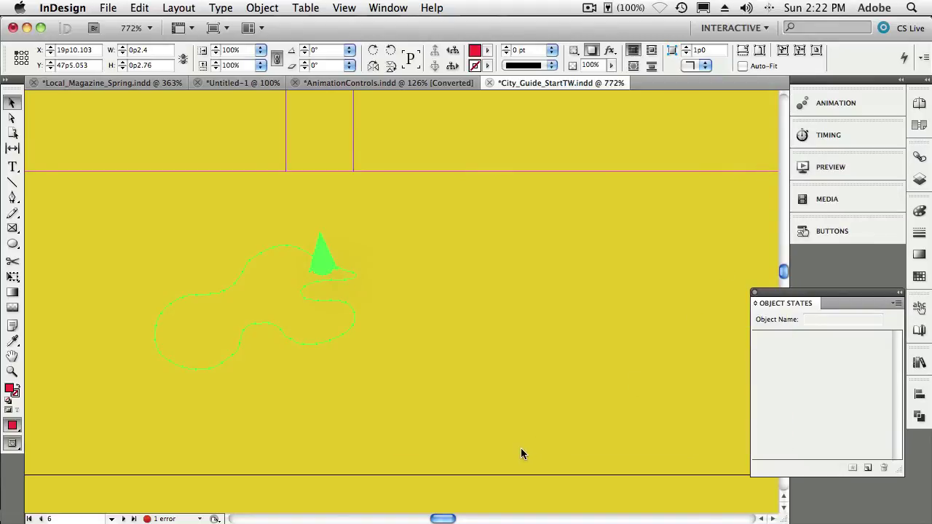
Zoom out and align the stacked building photos left and top.
{"action": "key", "text": "super+minus"}
{"action": "key", "text": "super+minus"}
{"action": "key", "text": "super+minus"}
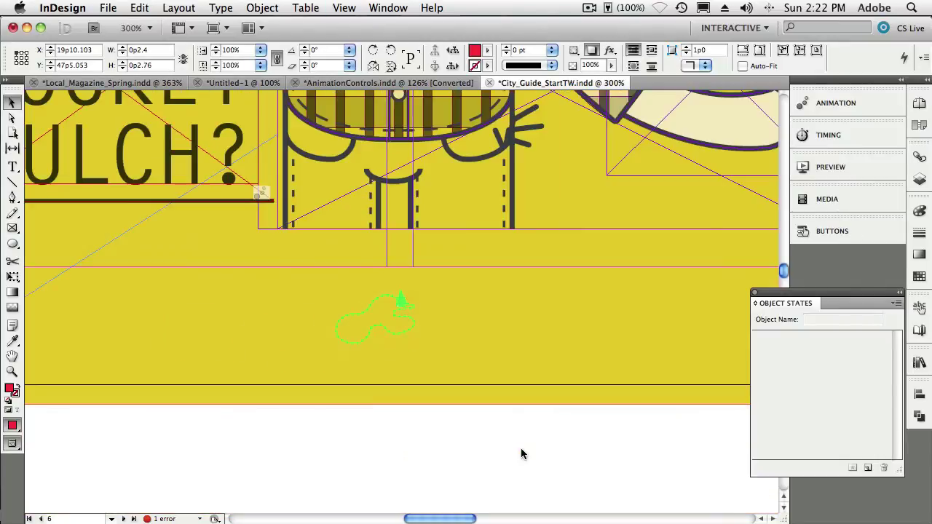
{"action": "key", "text": "super+minus"}
{"action": "key", "text": "super+minus"}
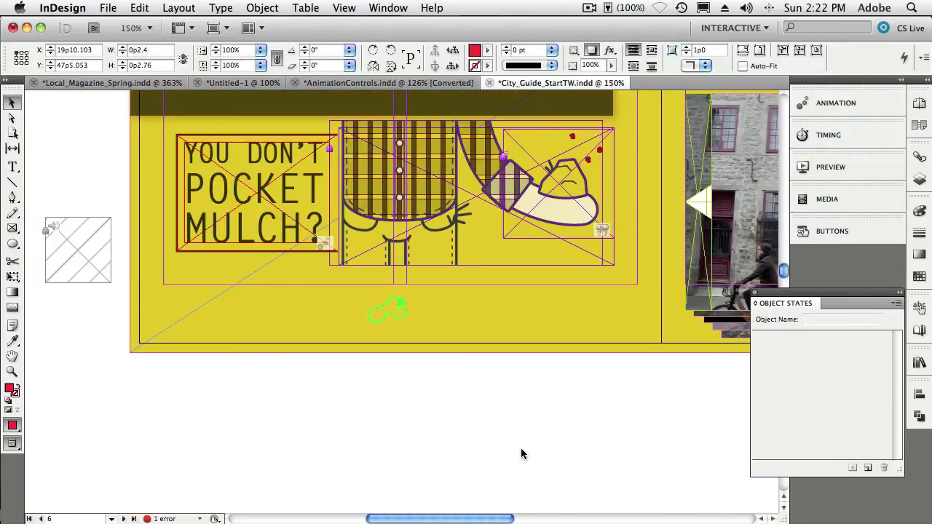
{"action": "left_click_drag", "start_coordinate": [492, 518], "coordinate": [550, 518]}
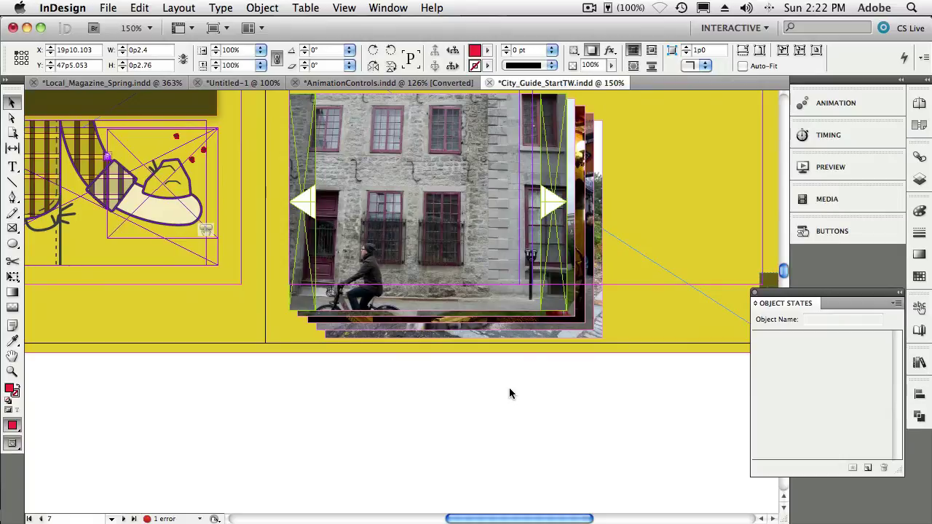
{"action": "scroll", "coordinate": [510, 393], "scroll_direction": "up", "scroll_amount": 2}
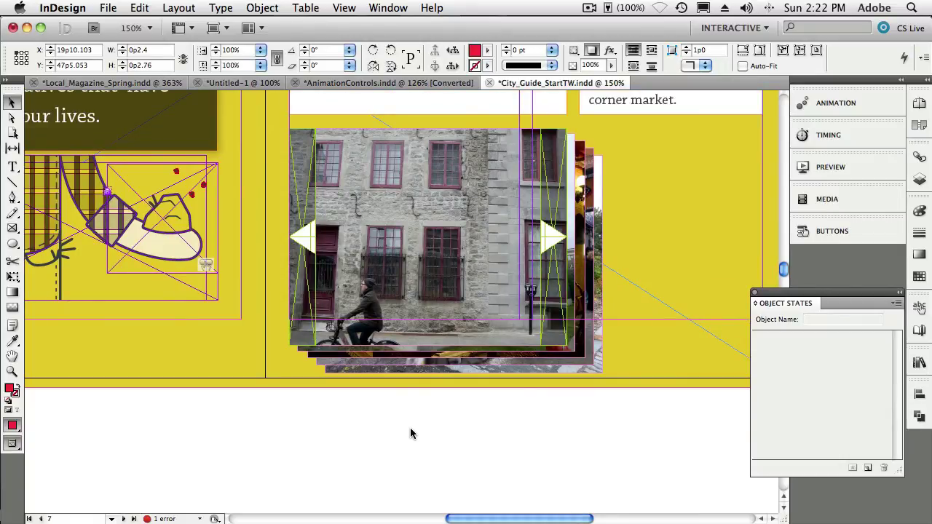
{"action": "left_click", "coordinate": [435, 309]}
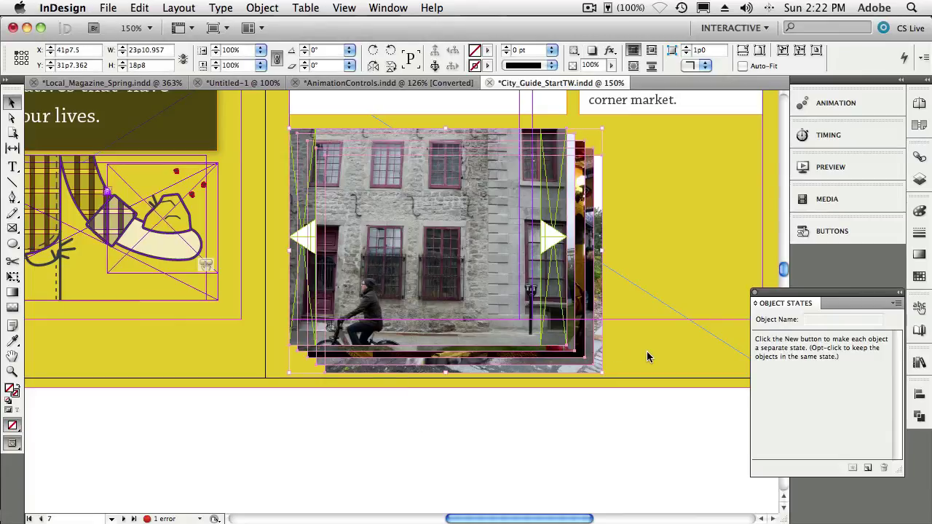
{"action": "left_click", "coordinate": [918, 393]}
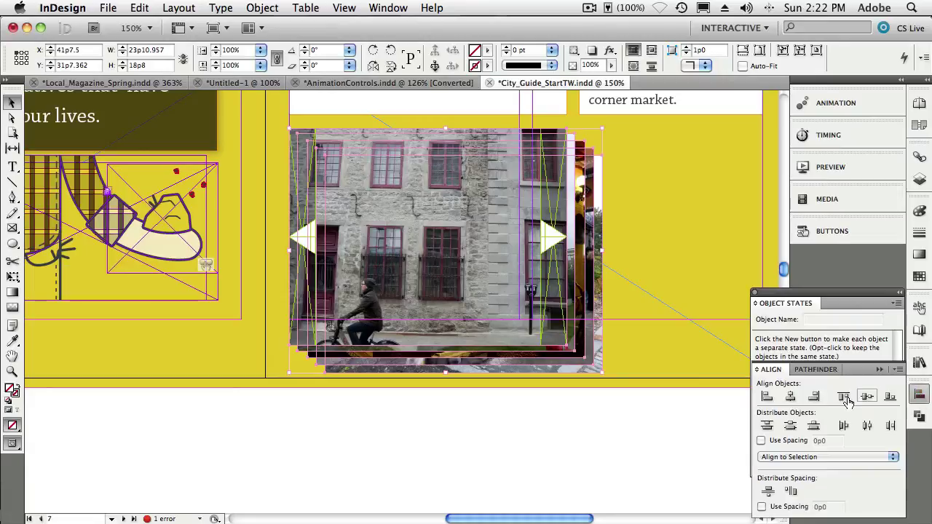
{"action": "left_click", "coordinate": [766, 396]}
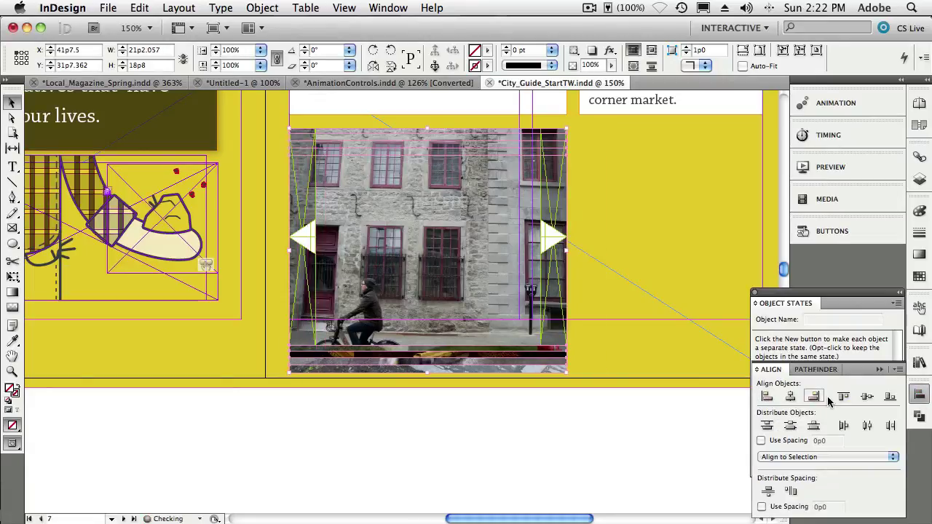
{"action": "left_click", "coordinate": [843, 396]}
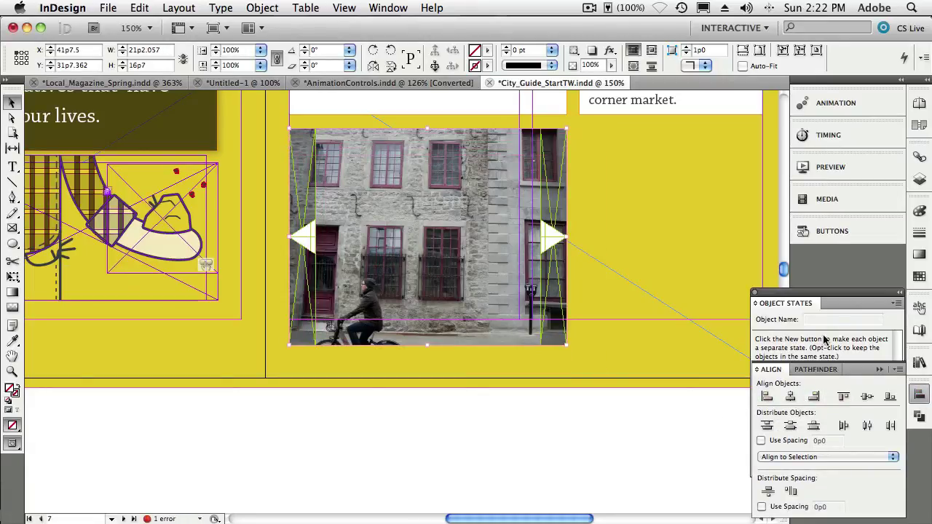
{"action": "left_click", "coordinate": [847, 324]}
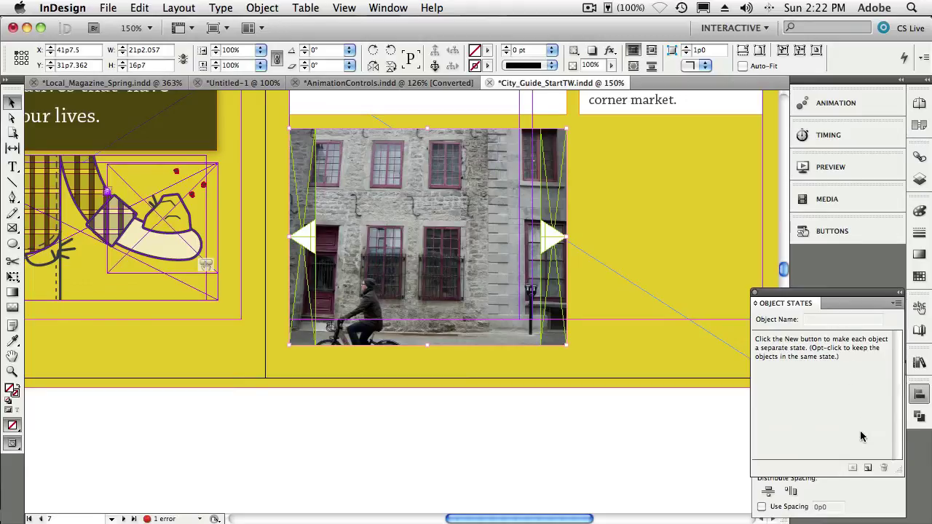
Convert the stacked photos into a multi-state object named 'buildings fade'.
{"action": "left_click", "coordinate": [869, 471]}
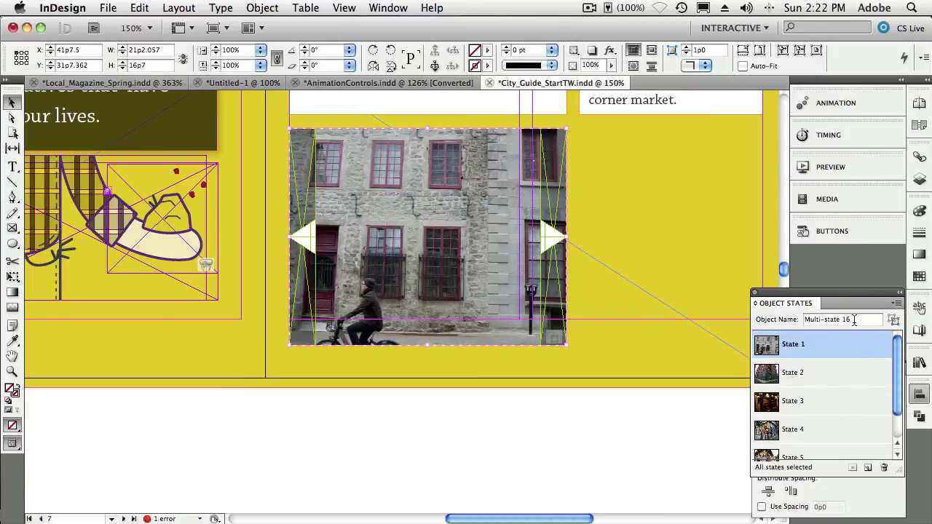
{"action": "left_click_drag", "start_coordinate": [855, 320], "coordinate": [785, 317]}
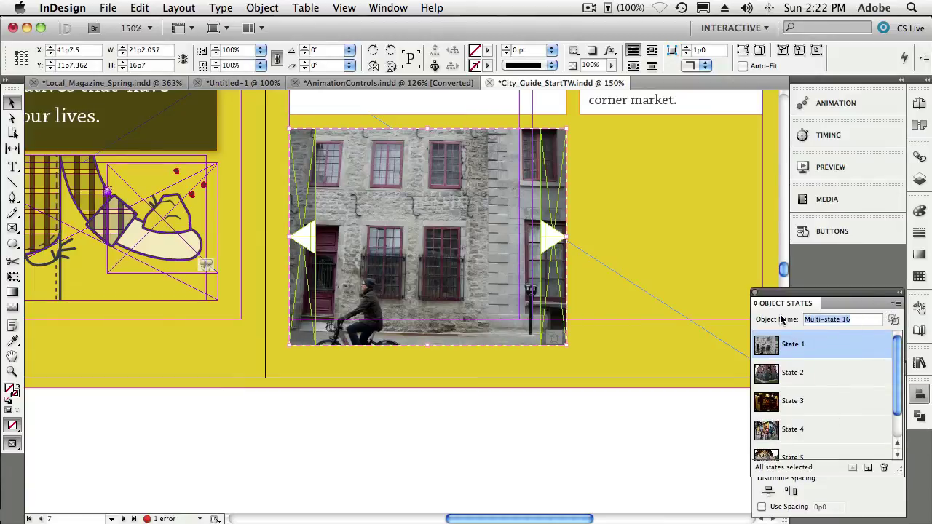
{"action": "type", "text": "buildings fade"}
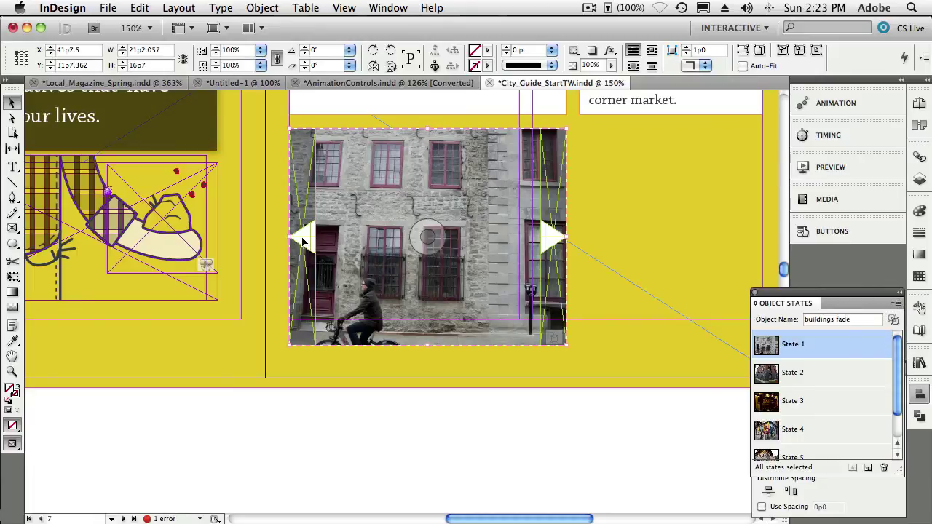
Give the left arrow button Go To Previous State, stopping at the first state.
{"action": "left_click", "coordinate": [312, 396]}
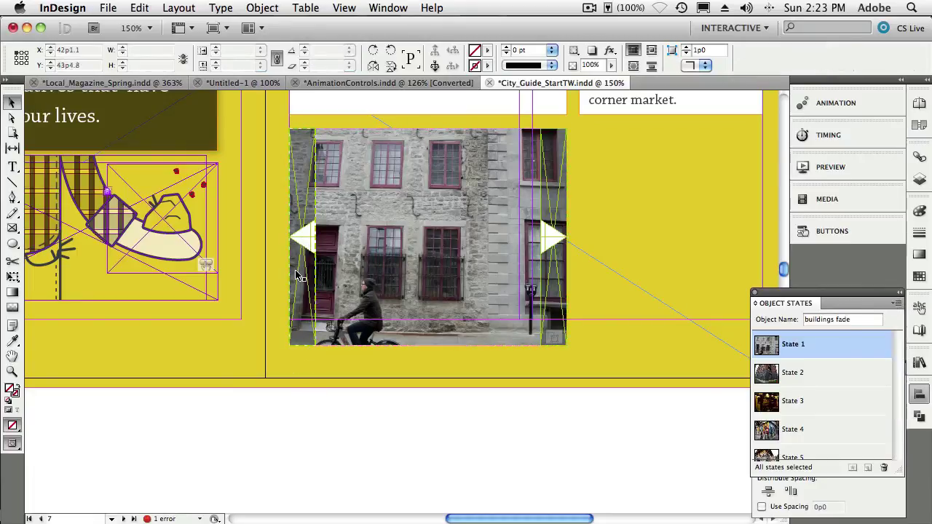
{"action": "left_click", "coordinate": [299, 275]}
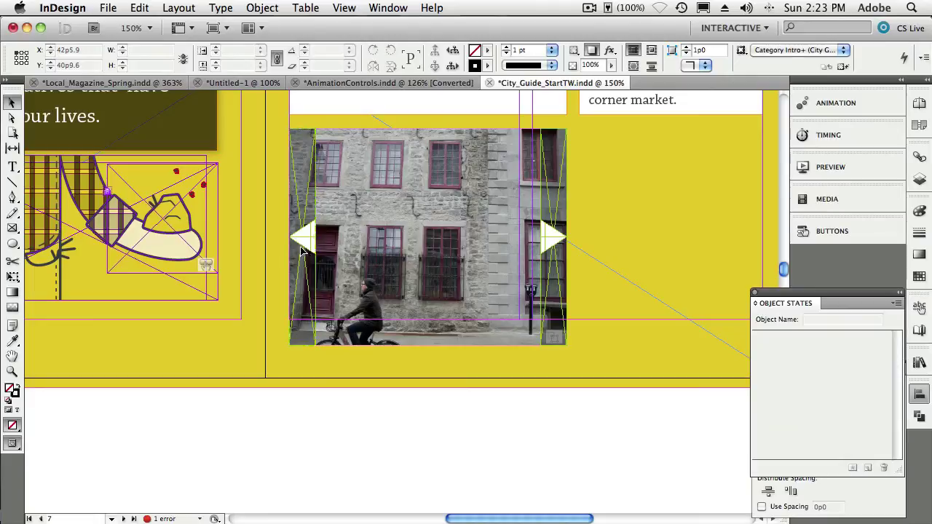
{"action": "left_click", "coordinate": [829, 230]}
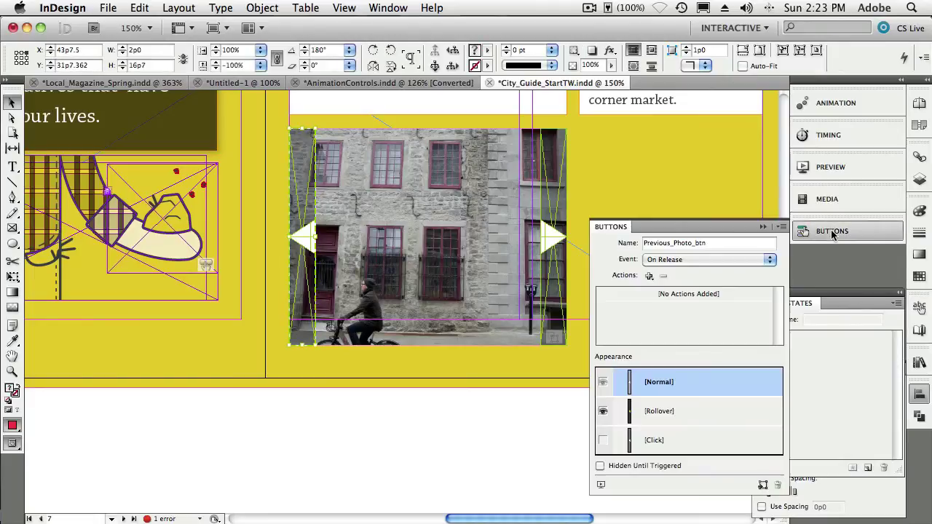
{"action": "left_click", "coordinate": [649, 276]}
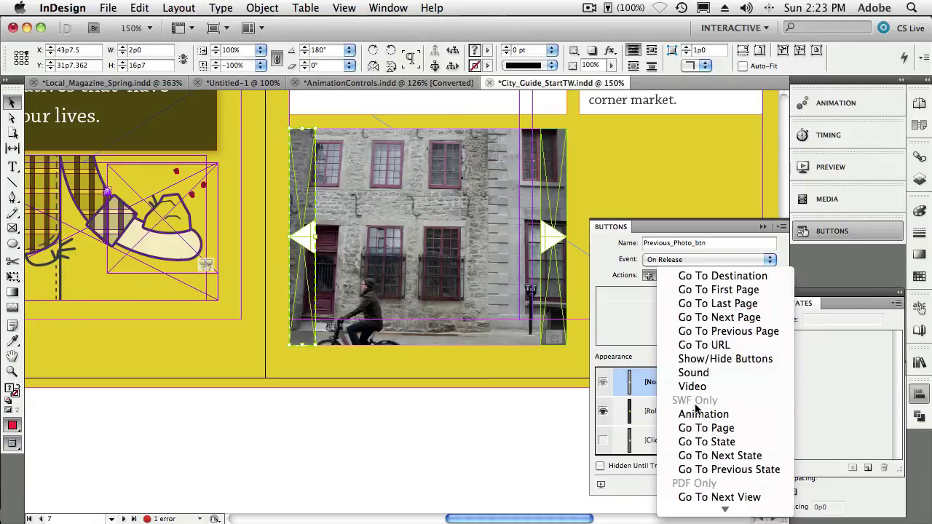
{"action": "left_click", "coordinate": [721, 467]}
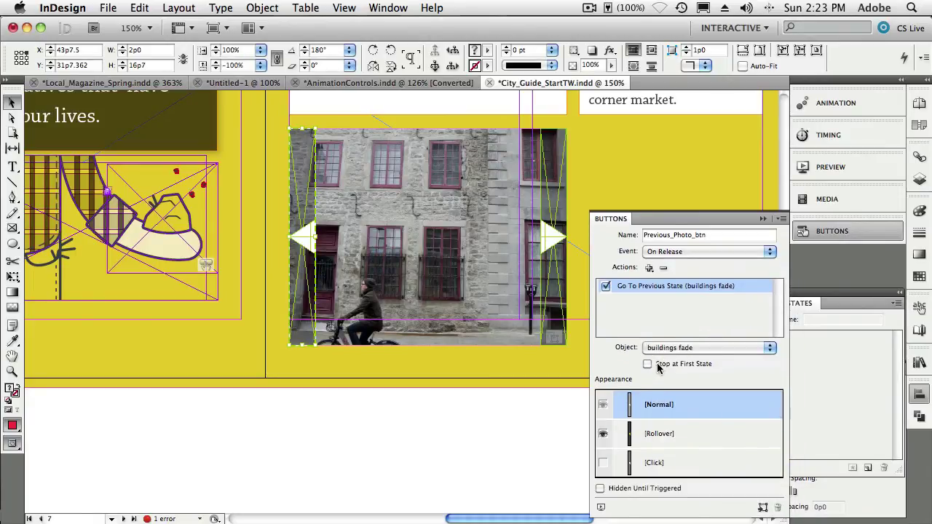
{"action": "left_click", "coordinate": [657, 365]}
Give the right arrow button Go To Next State, stopping at the last state.
{"action": "left_click", "coordinate": [559, 244]}
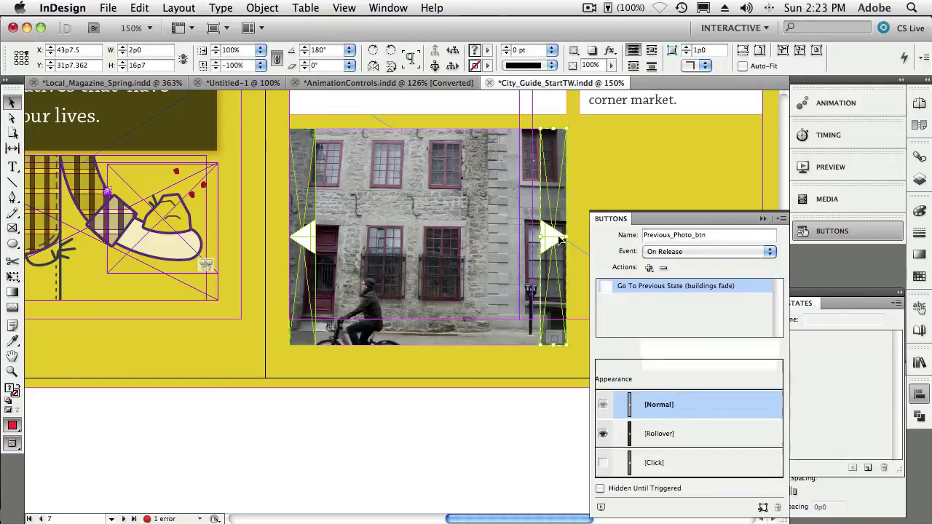
{"action": "left_click", "coordinate": [647, 277]}
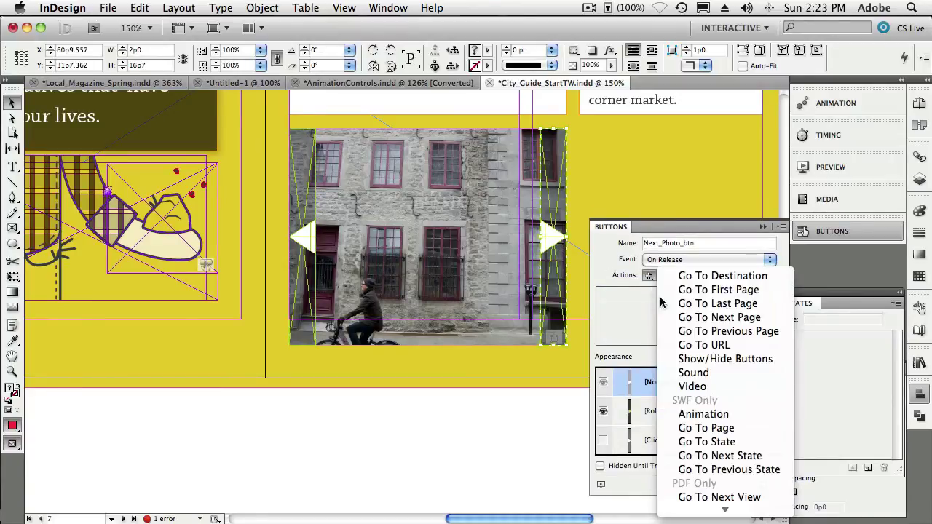
{"action": "left_click", "coordinate": [710, 455]}
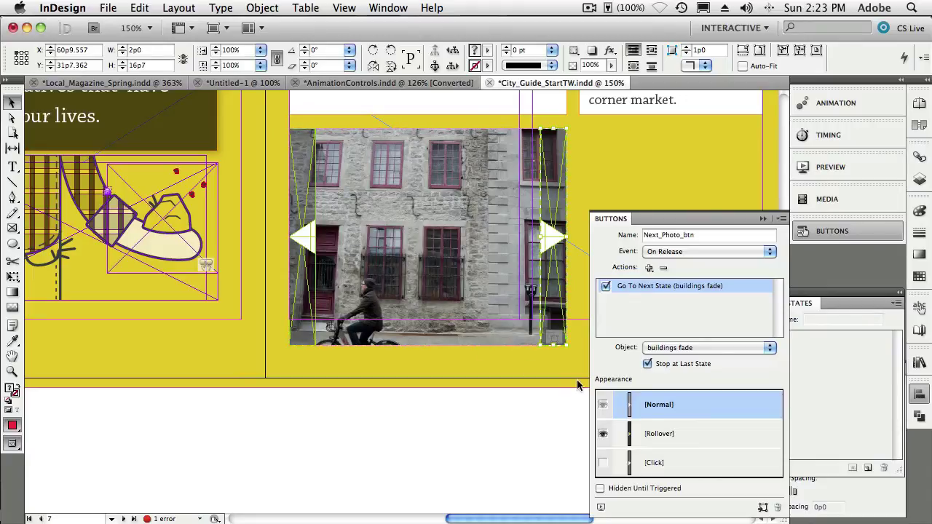
Preview the spread and step the slideshow forward, then back to the first photo.
{"action": "left_click", "coordinate": [601, 508]}
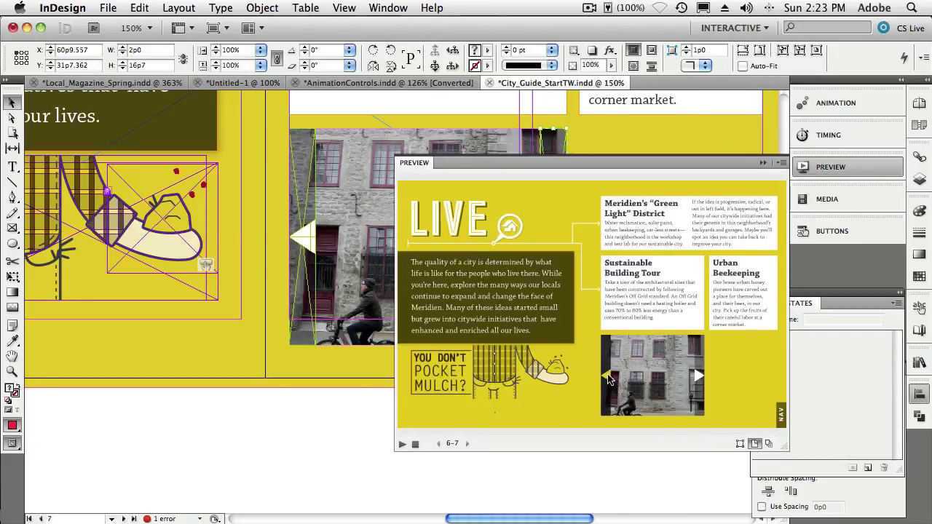
{"action": "left_click", "coordinate": [700, 379]}
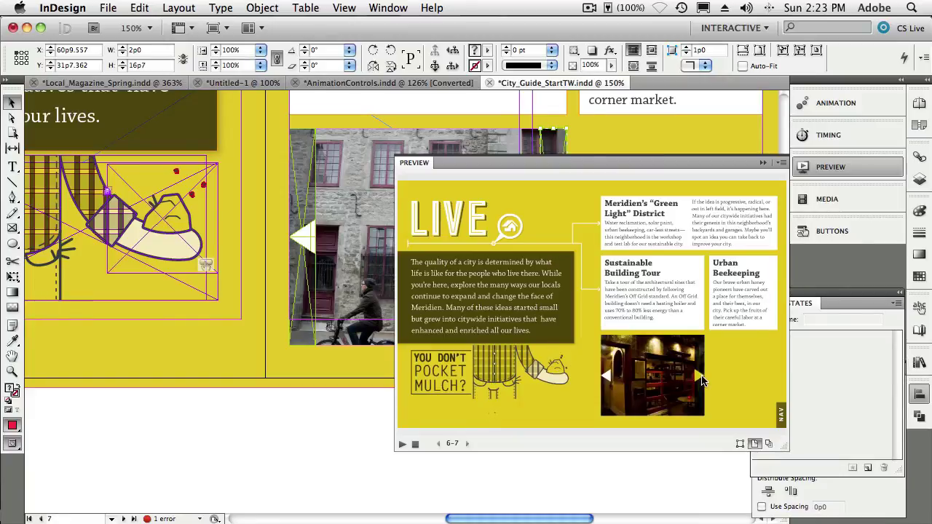
{"action": "left_click", "coordinate": [608, 378]}
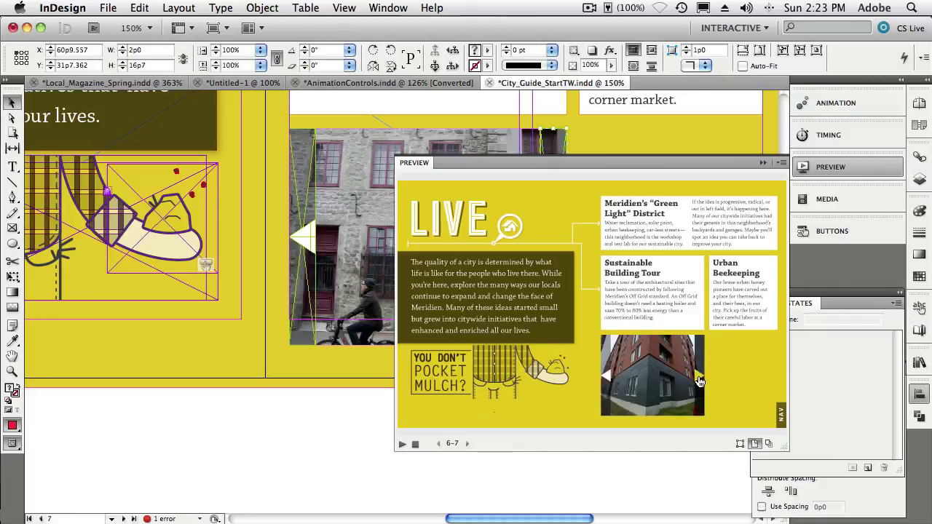
{"action": "left_click", "coordinate": [606, 379]}
{"action": "left_click", "coordinate": [606, 378]}
{"action": "left_click", "coordinate": [605, 378]}
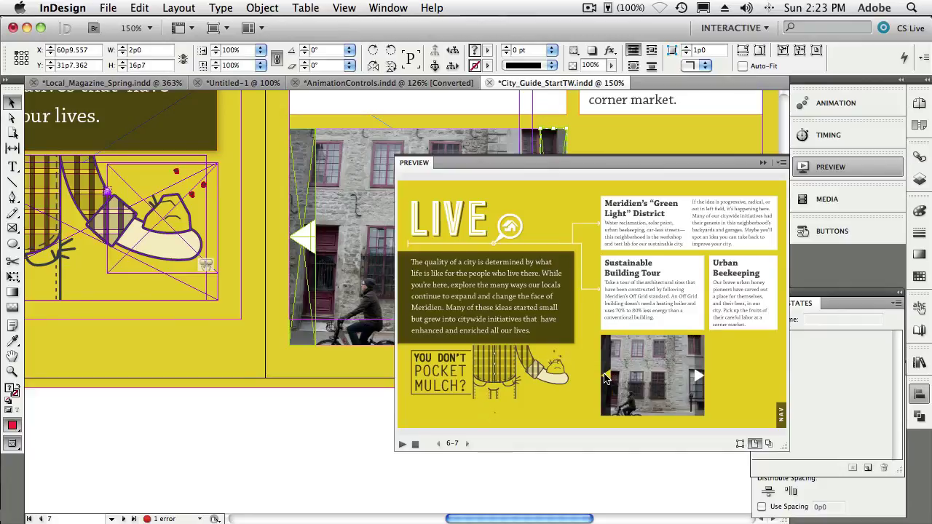
Advance to the graffiti street, step back to the red-brick building, then close the preview.
{"action": "left_click", "coordinate": [700, 380]}
{"action": "left_click", "coordinate": [700, 380]}
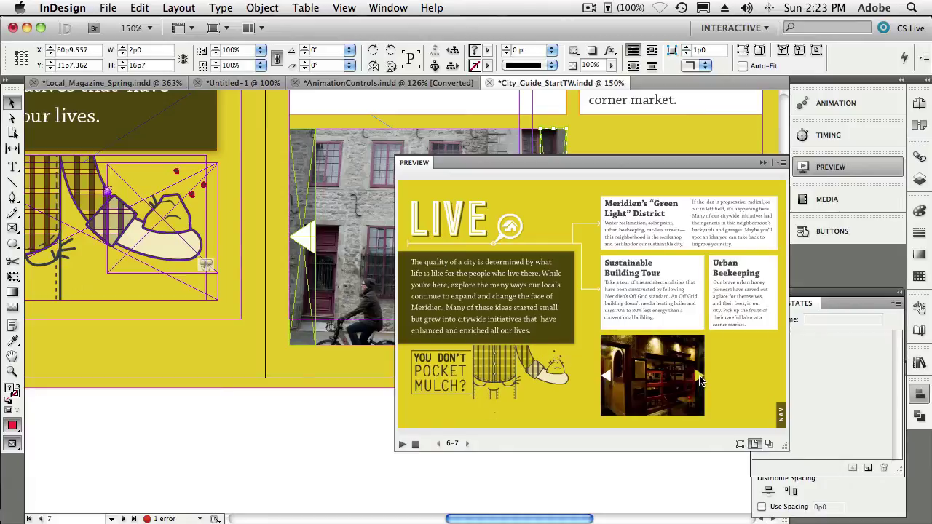
{"action": "left_click", "coordinate": [700, 380]}
{"action": "left_click", "coordinate": [605, 377]}
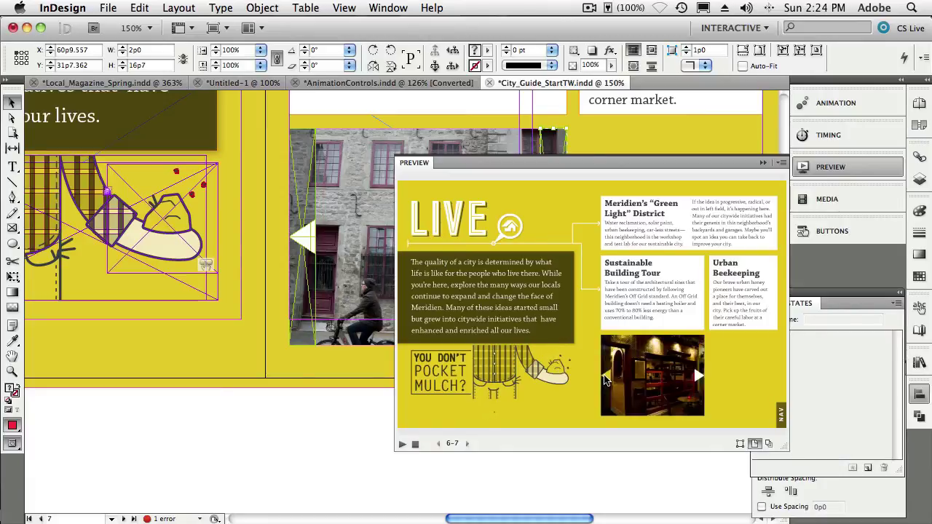
{"action": "left_click", "coordinate": [604, 377]}
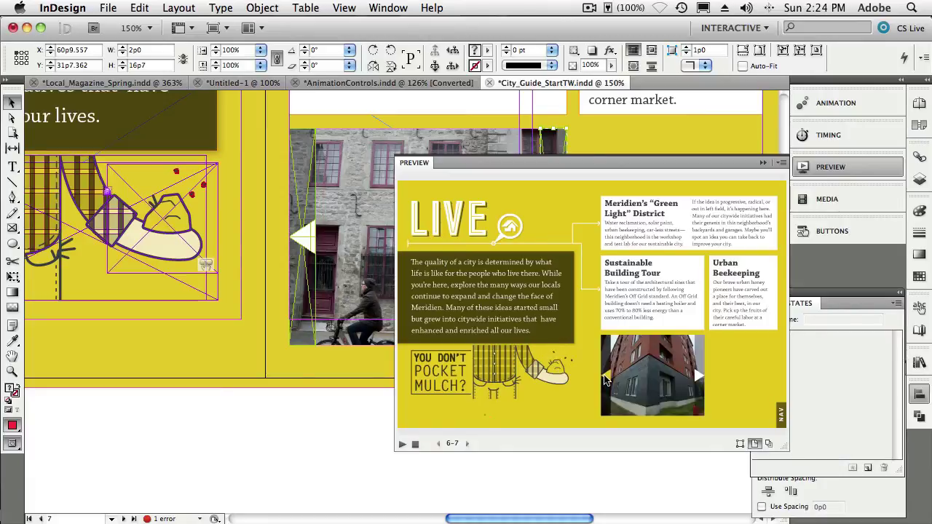
{"action": "left_click", "coordinate": [762, 163]}
{"action": "left_click", "coordinate": [478, 431]}
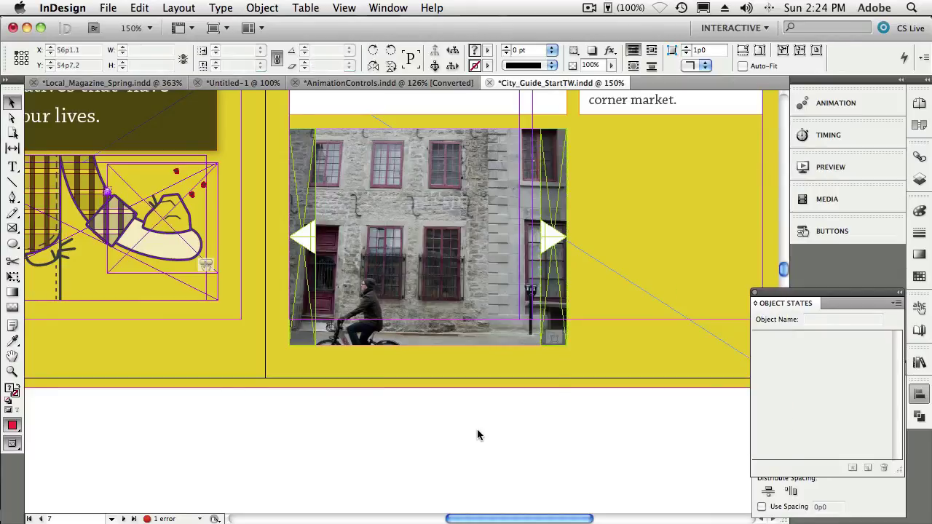
Give the State 2 red-brick building photo a Fade In animation with 2-second duration.
{"action": "left_click", "coordinate": [464, 289]}
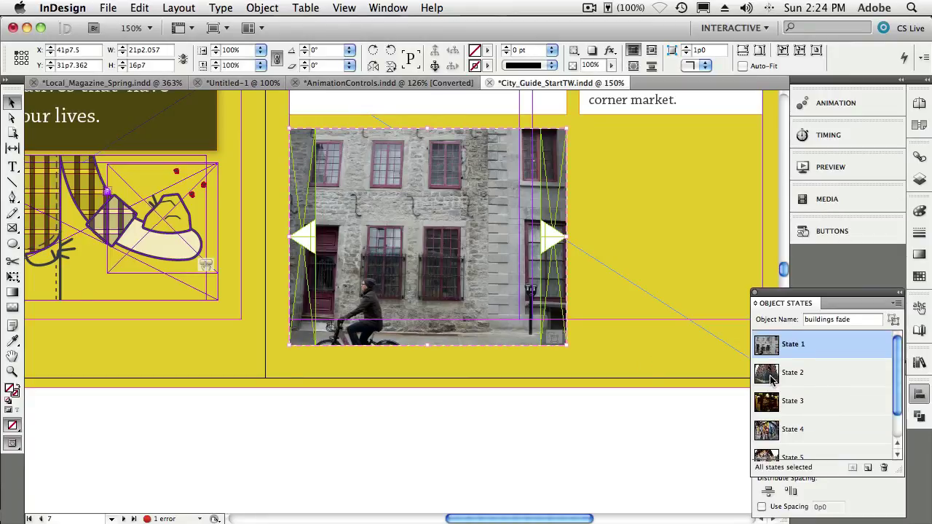
{"action": "left_click", "coordinate": [772, 375]}
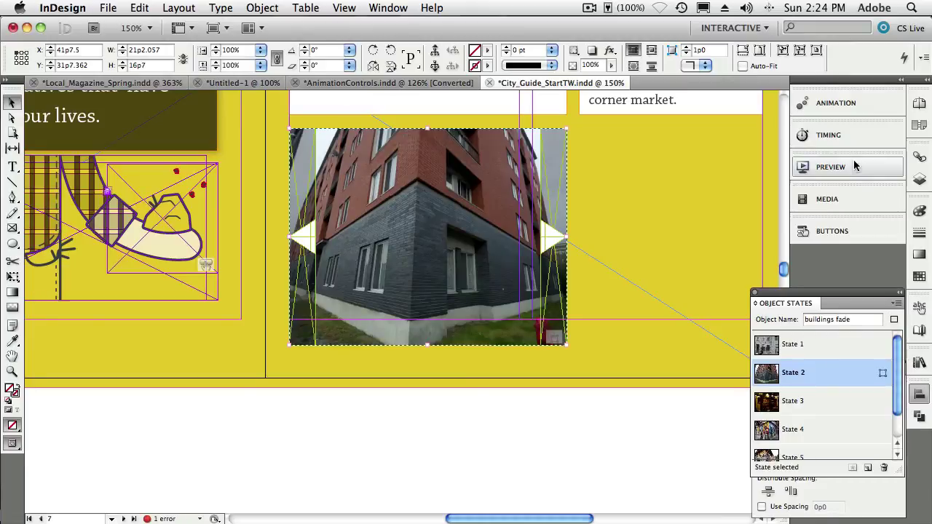
{"action": "left_click", "coordinate": [835, 104]}
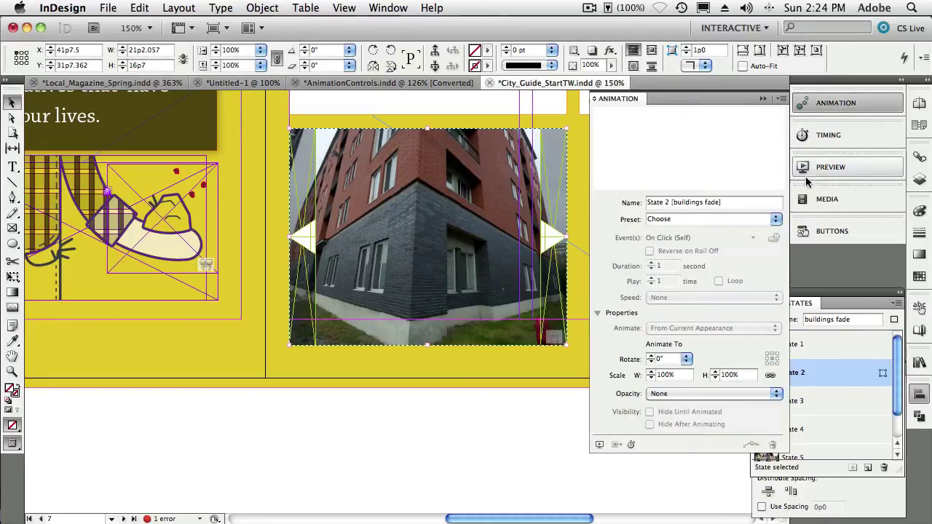
{"action": "left_click_drag", "start_coordinate": [808, 305], "coordinate": [811, 357]}
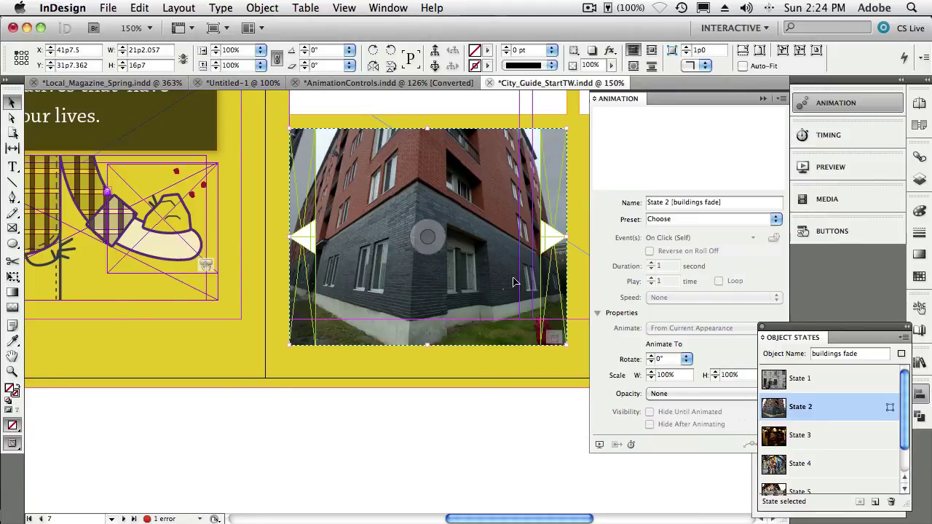
{"action": "left_click", "coordinate": [490, 271]}
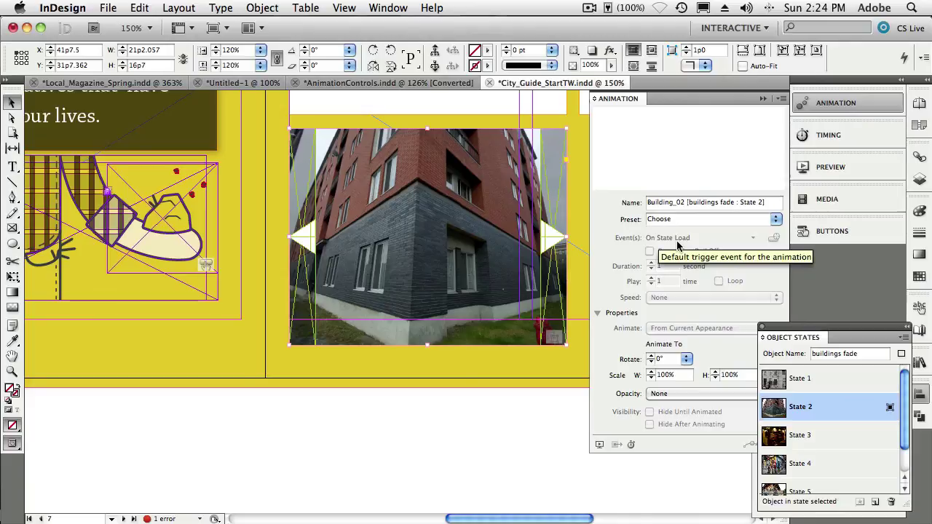
{"action": "left_click", "coordinate": [776, 221]}
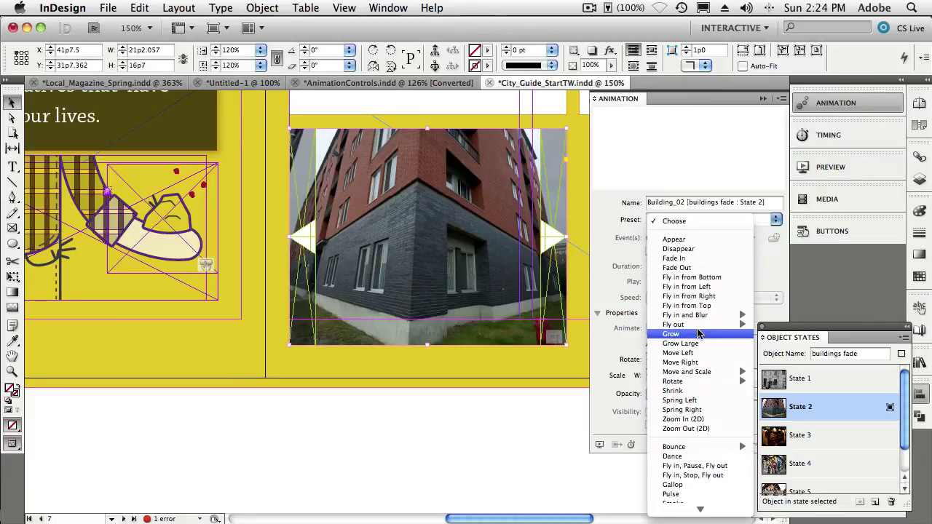
{"action": "left_click", "coordinate": [684, 260]}
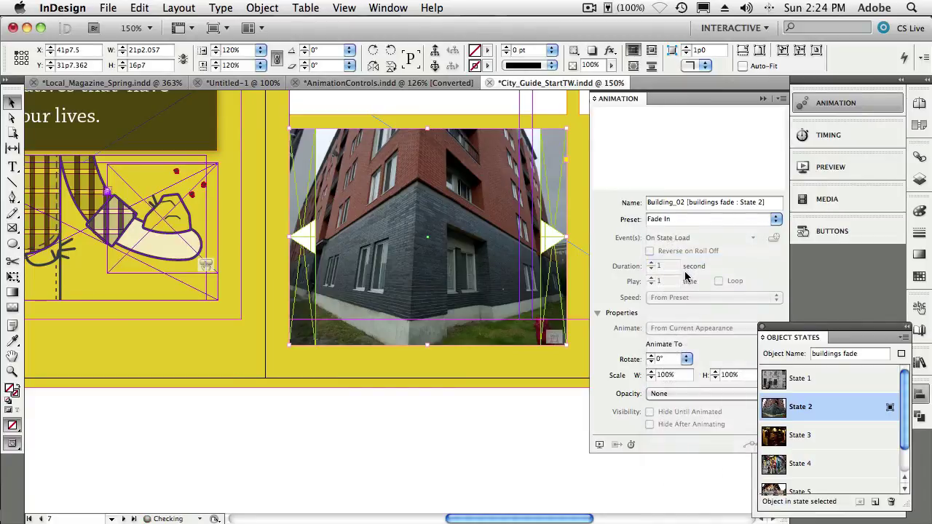
{"action": "left_click", "coordinate": [650, 264]}
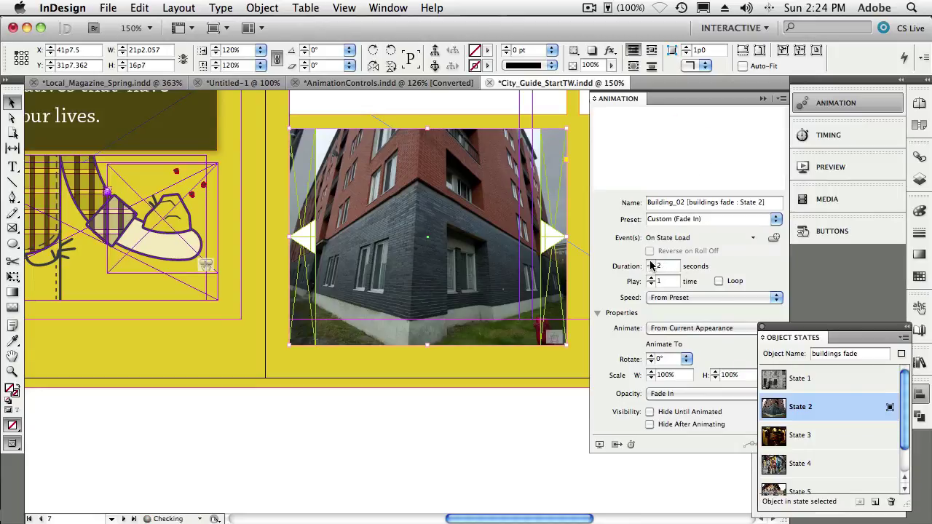
Give the State 3 restaurant photo a 2-second Fade In animation.
{"action": "left_click", "coordinate": [792, 438]}
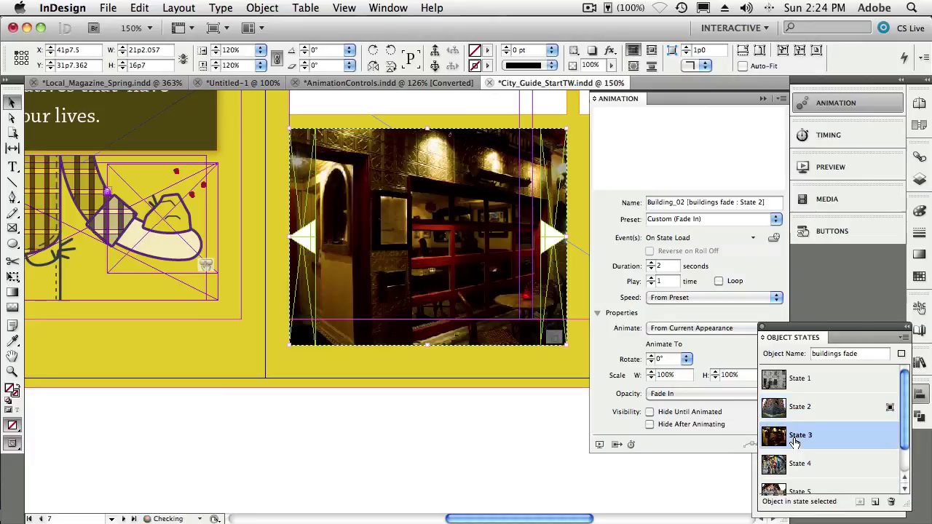
{"action": "double_click", "coordinate": [499, 281]}
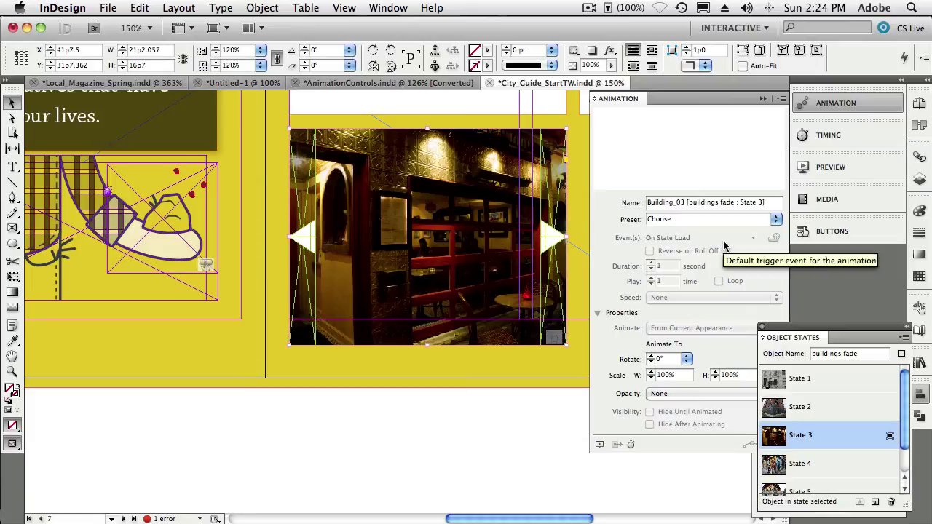
{"action": "left_click", "coordinate": [771, 222]}
{"action": "mouse_move", "coordinate": [717, 325]}
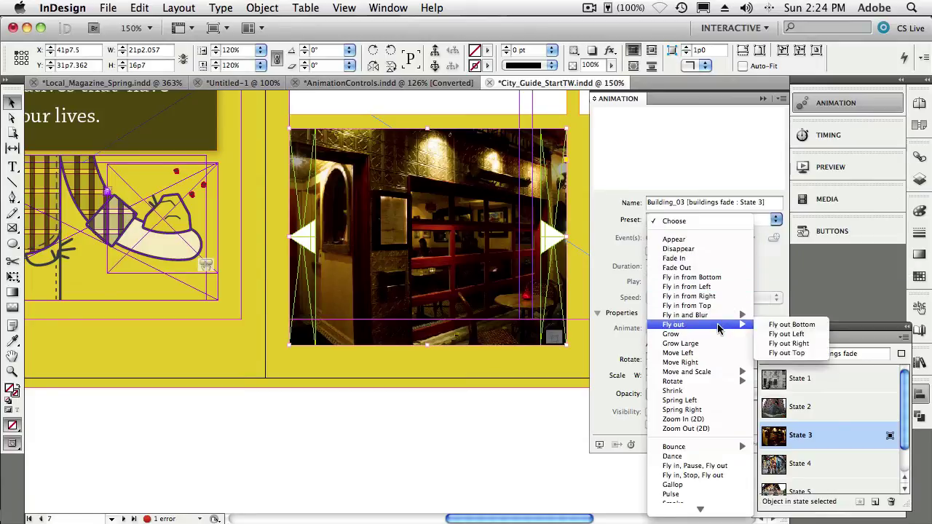
{"action": "left_click", "coordinate": [706, 258]}
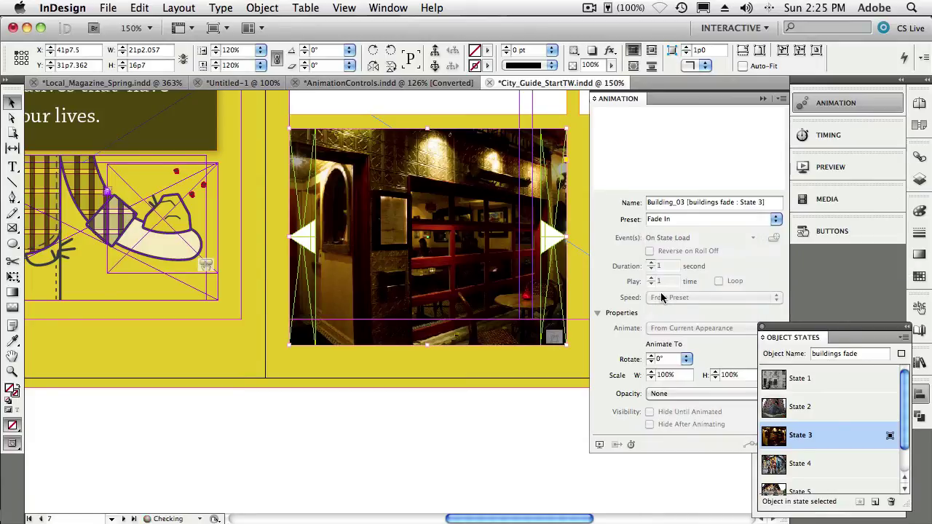
{"action": "left_click", "coordinate": [650, 264]}
{"action": "left_click", "coordinate": [650, 264]}
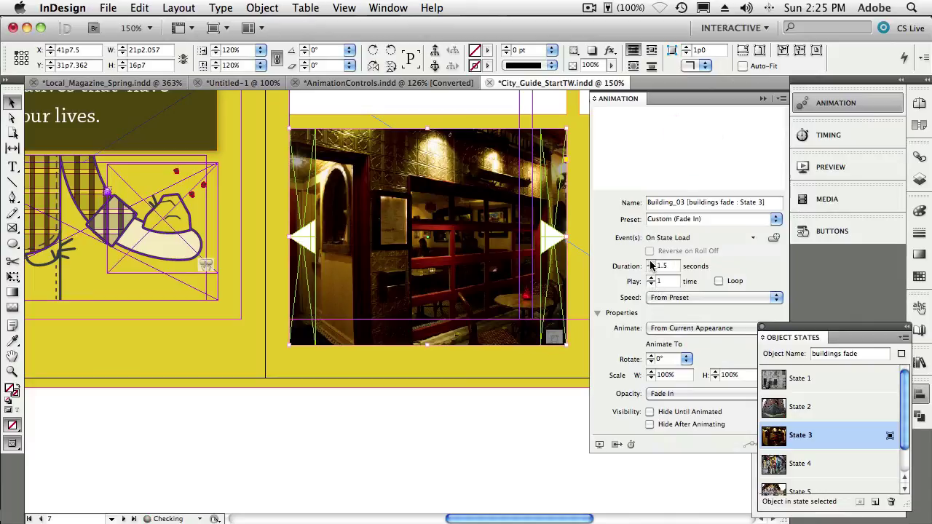
{"action": "left_click", "coordinate": [650, 262]}
{"action": "left_click", "coordinate": [801, 462]}
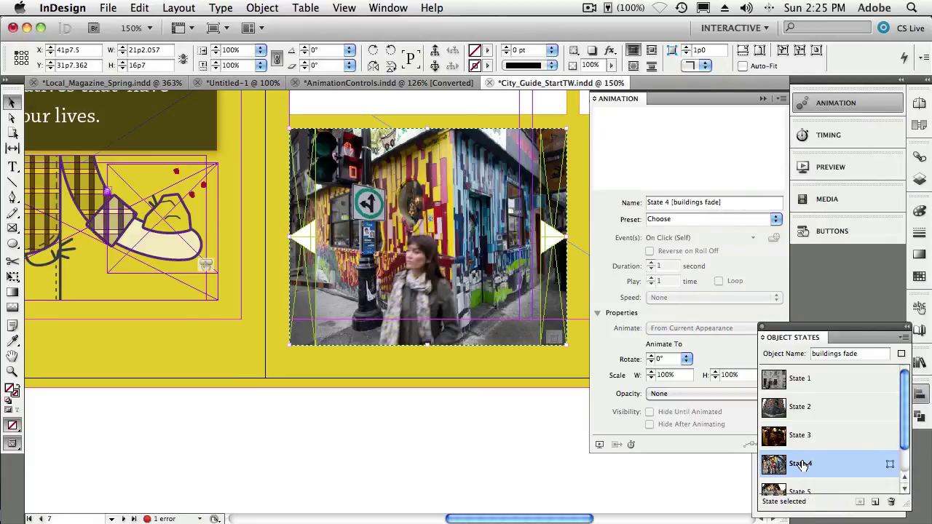
Give the State 4 graffiti street photo a 2-second Fade In animation.
{"action": "left_click", "coordinate": [474, 273]}
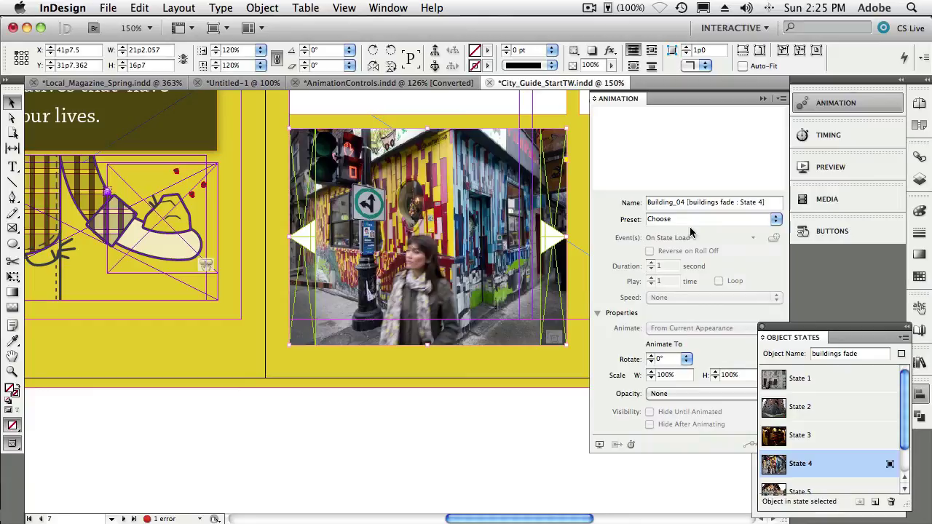
{"action": "left_click", "coordinate": [775, 219]}
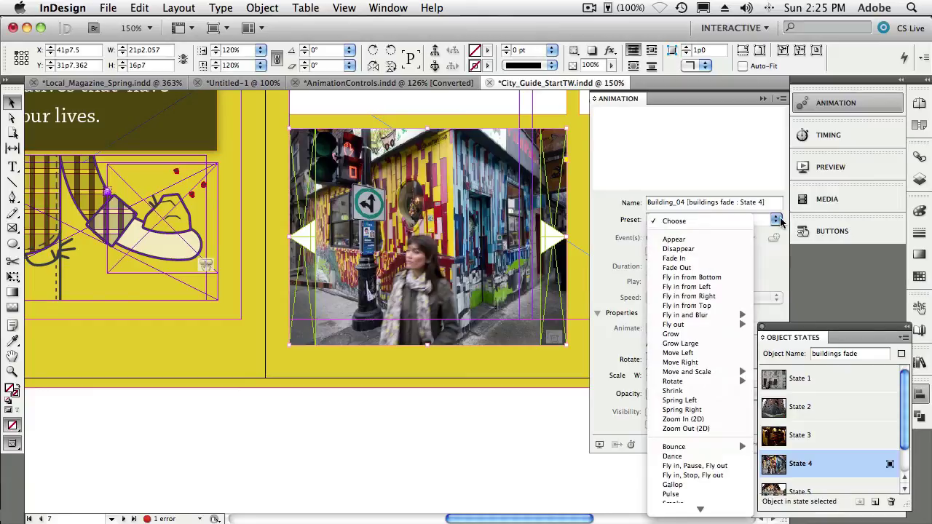
{"action": "left_click", "coordinate": [715, 259]}
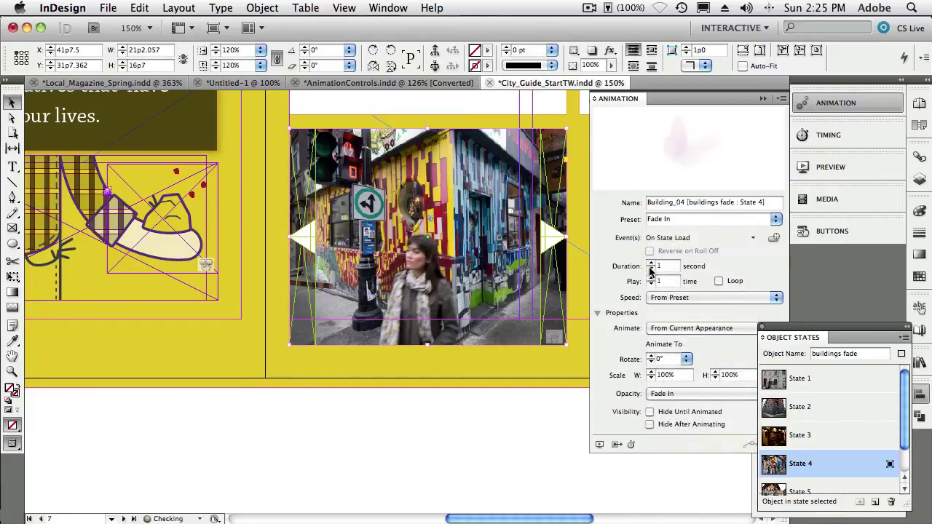
{"action": "left_click", "coordinate": [651, 265]}
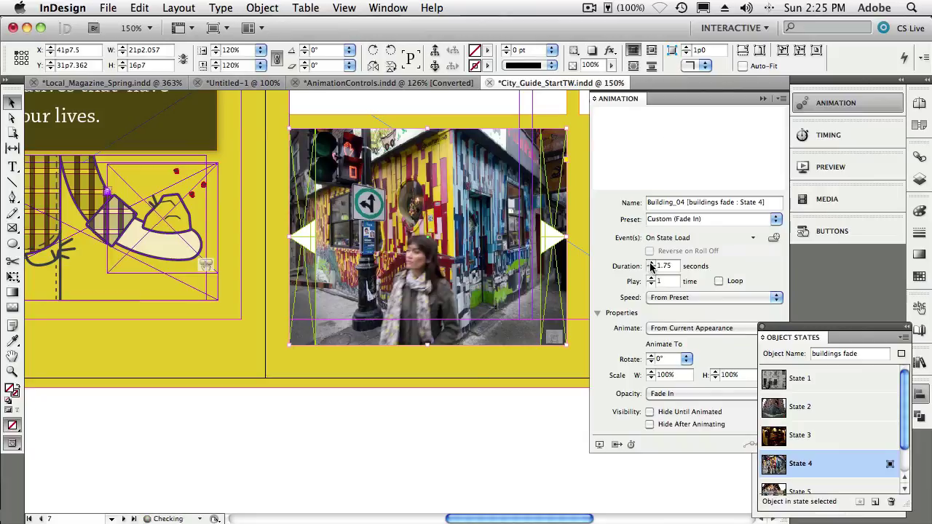
{"action": "left_click", "coordinate": [651, 265]}
Give the State 5 stone building photo a 2-second Fade In animation.
{"action": "scroll", "coordinate": [835, 430], "scroll_direction": "down", "scroll_amount": 1}
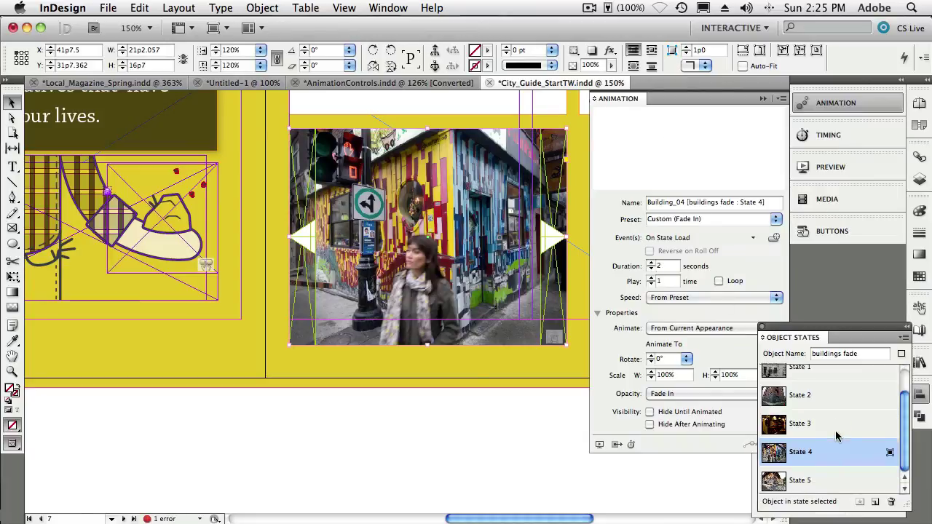
{"action": "left_click", "coordinate": [806, 482]}
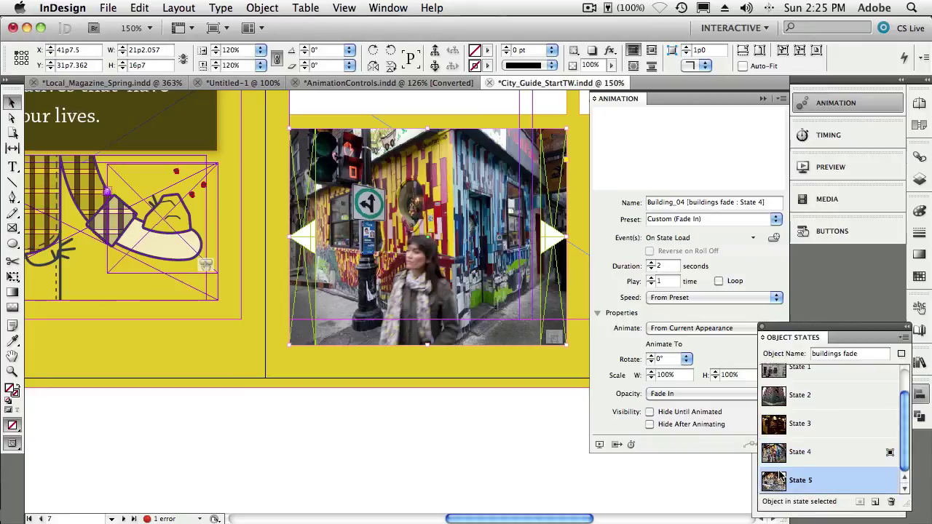
{"action": "double_click", "coordinate": [449, 275]}
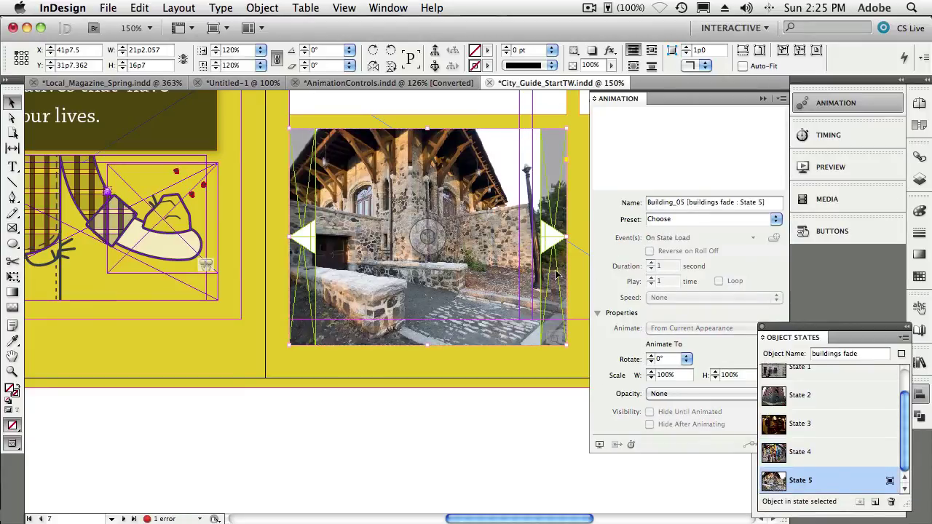
{"action": "left_click", "coordinate": [776, 219]}
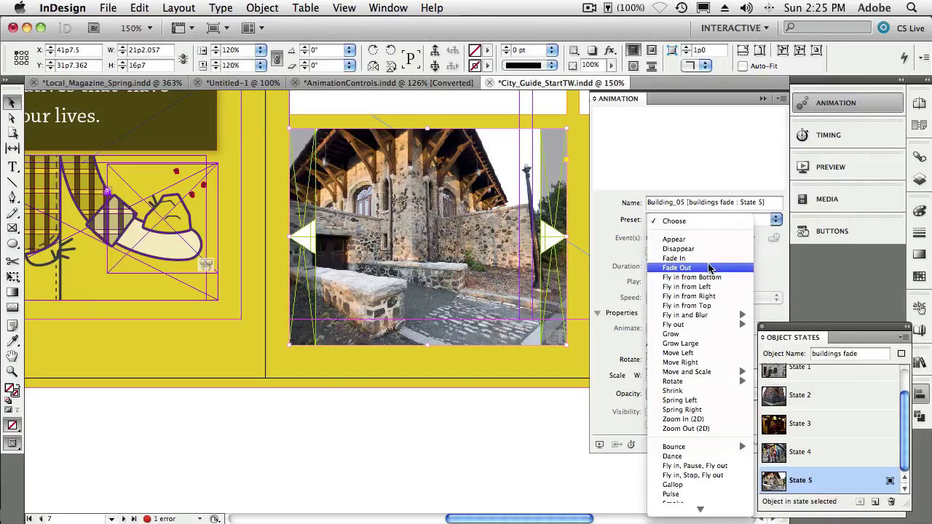
{"action": "left_click", "coordinate": [671, 257]}
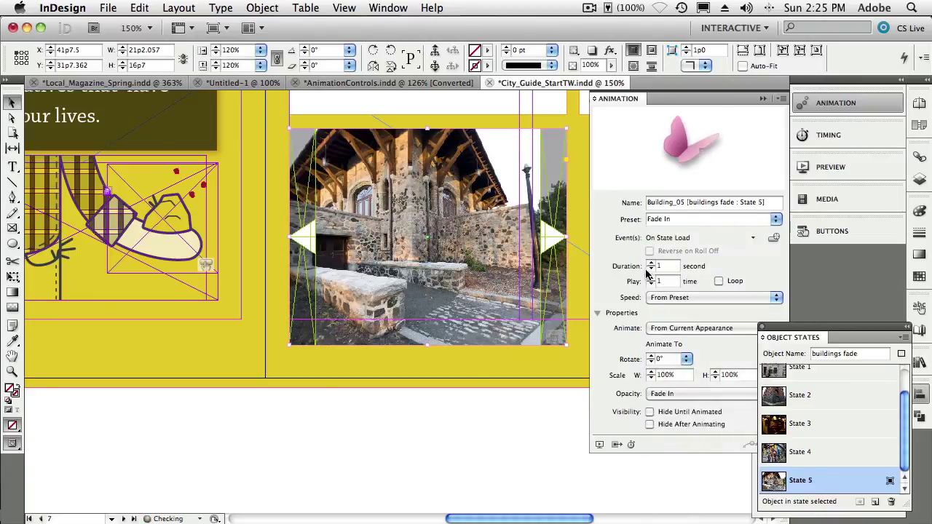
{"action": "left_click", "coordinate": [651, 263]}
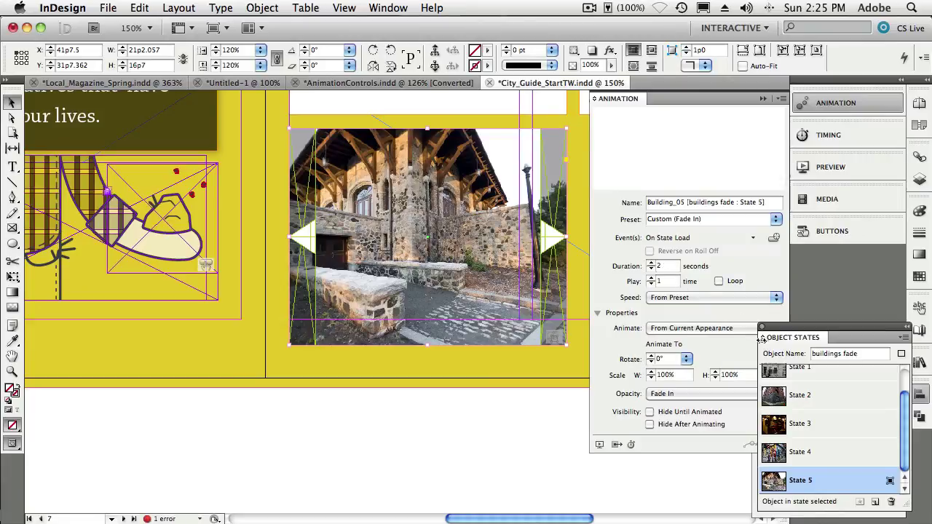
{"action": "scroll", "coordinate": [801, 401], "scroll_direction": "up", "scroll_amount": 1}
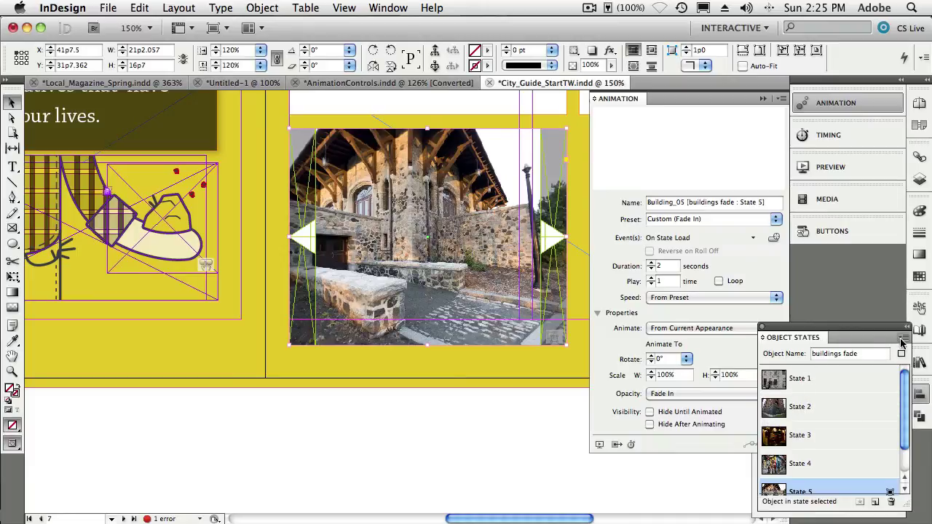
Preview the spread and step the slideshow forward and back to check the photo fades.
{"action": "left_click", "coordinate": [600, 445]}
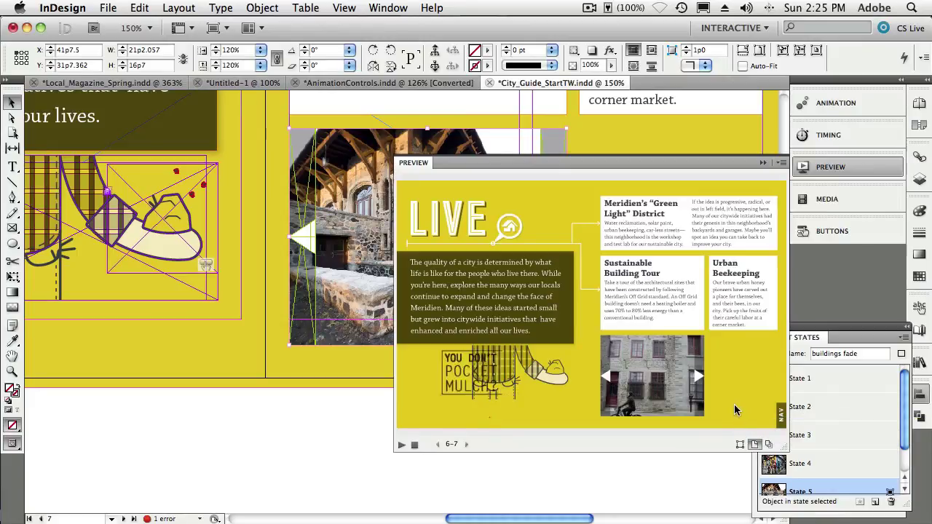
{"action": "left_click", "coordinate": [697, 378]}
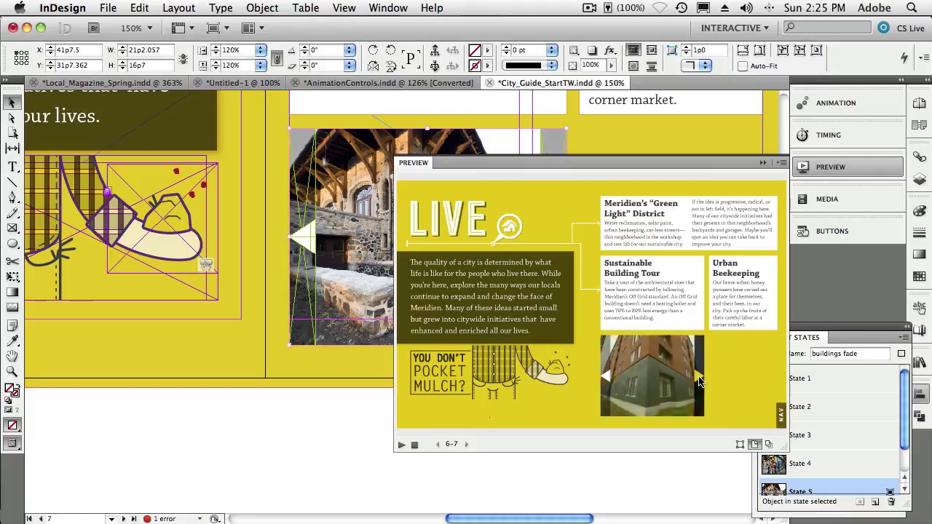
{"action": "left_click", "coordinate": [697, 377]}
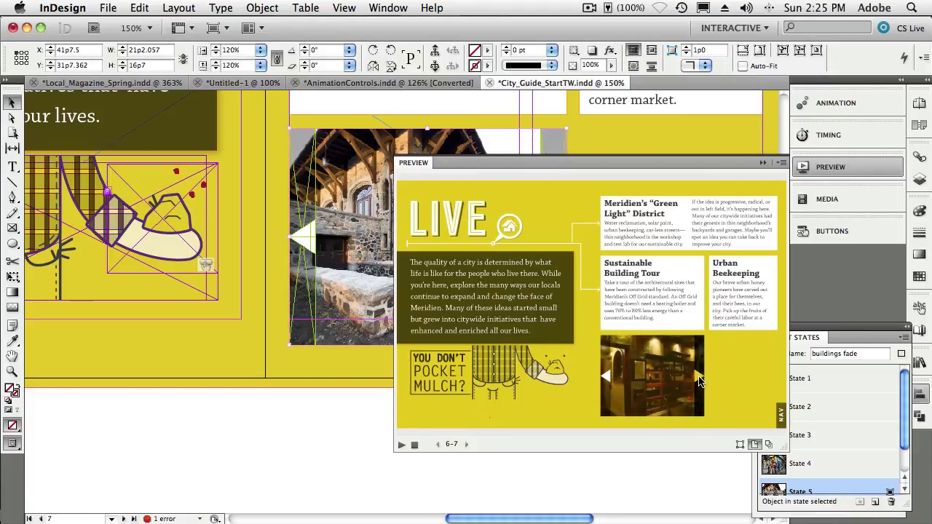
{"action": "left_click", "coordinate": [698, 378]}
{"action": "left_click", "coordinate": [697, 378]}
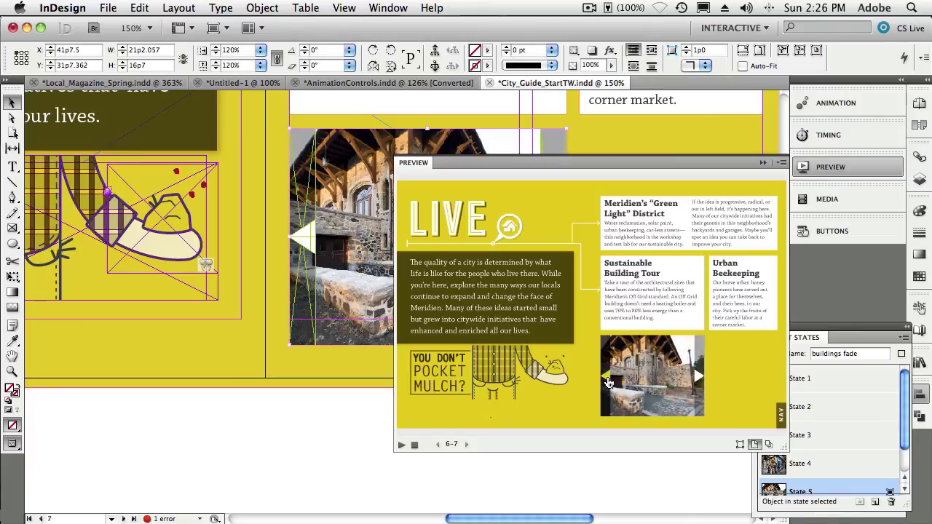
{"action": "left_click", "coordinate": [606, 378]}
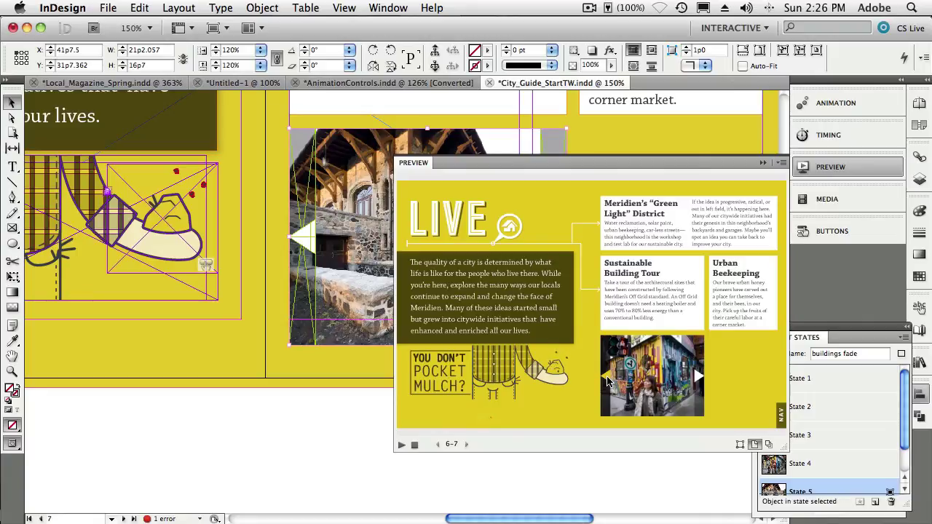
{"action": "left_click", "coordinate": [607, 378]}
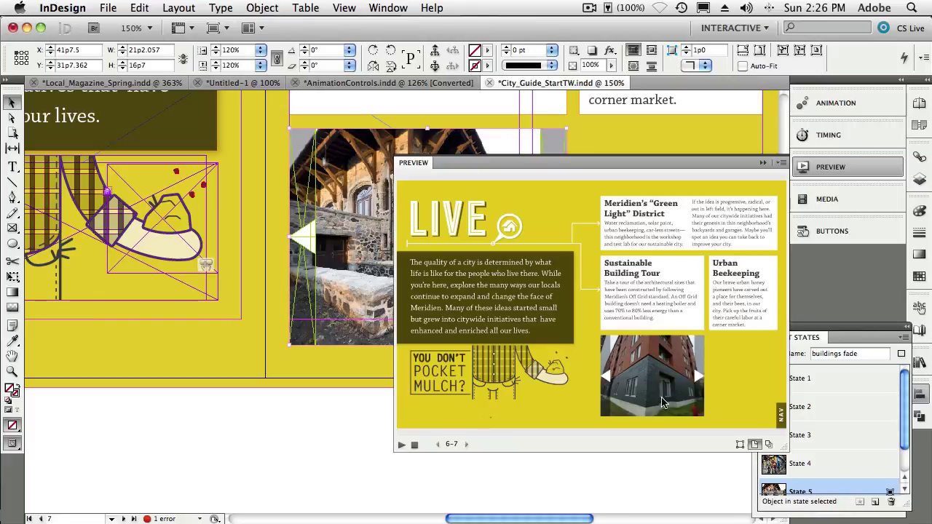
{"action": "left_click", "coordinate": [694, 377]}
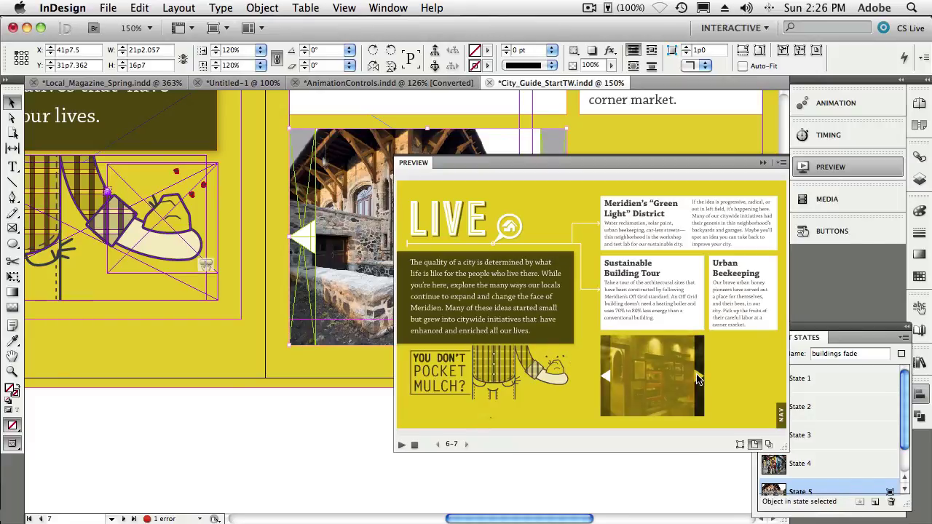
{"action": "left_click", "coordinate": [696, 379]}
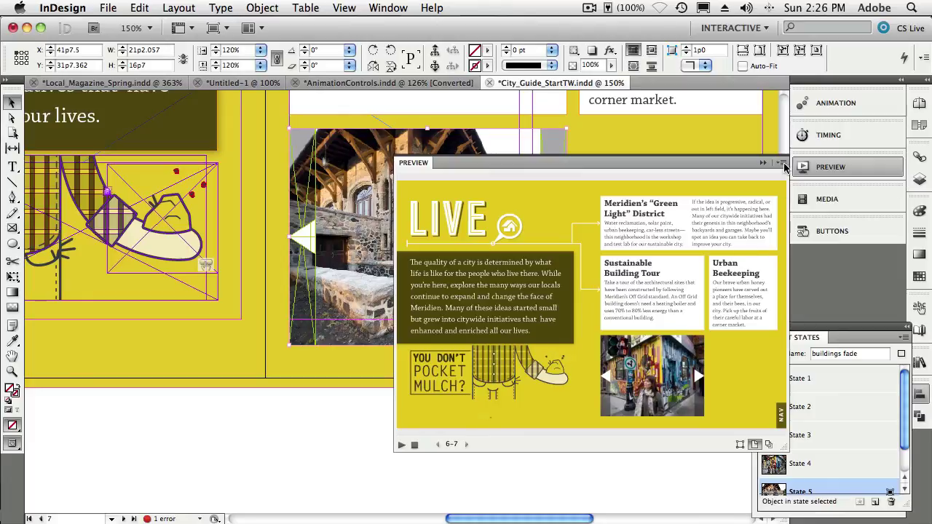
Close the preview to return to the City Guide layout, then open the Window menu.
{"action": "left_click", "coordinate": [760, 163]}
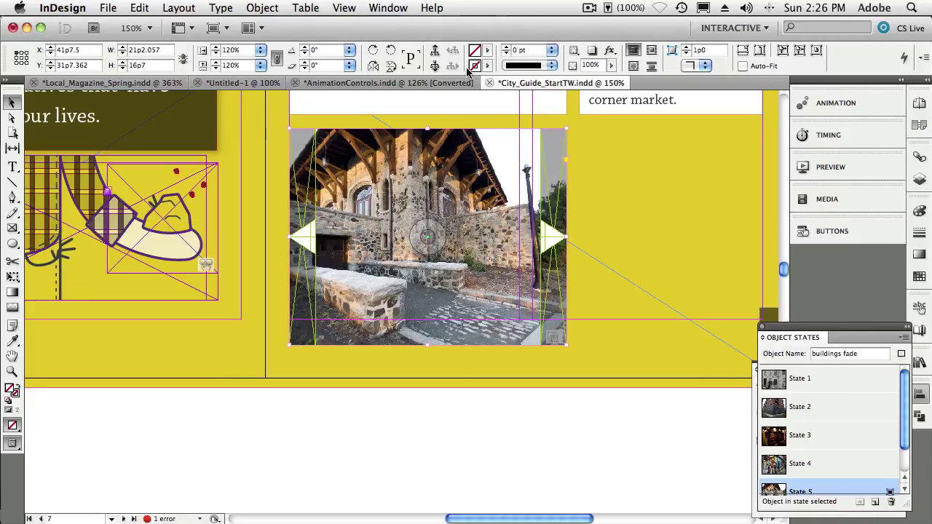
{"action": "left_click", "coordinate": [390, 9]}
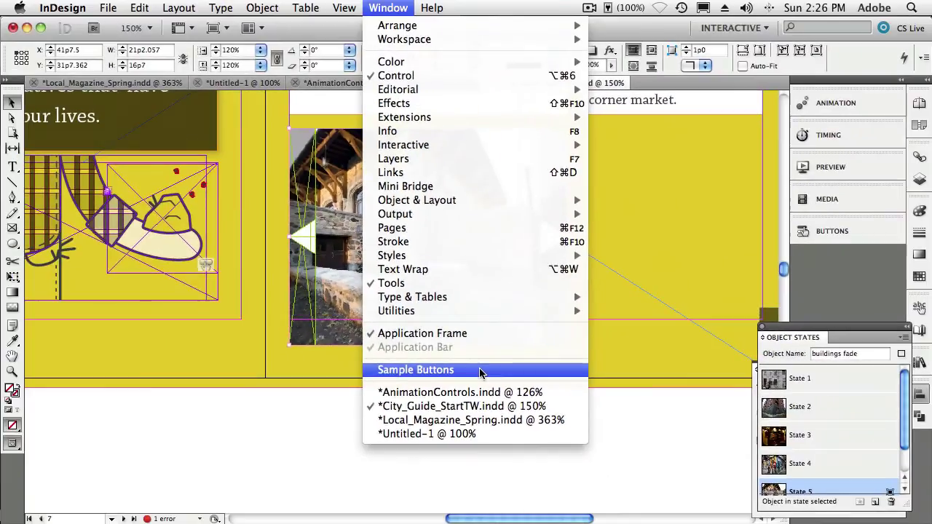
From Sample Buttons, place the blue glossy pill button below the left page's illustration.
{"action": "left_click", "coordinate": [480, 370]}
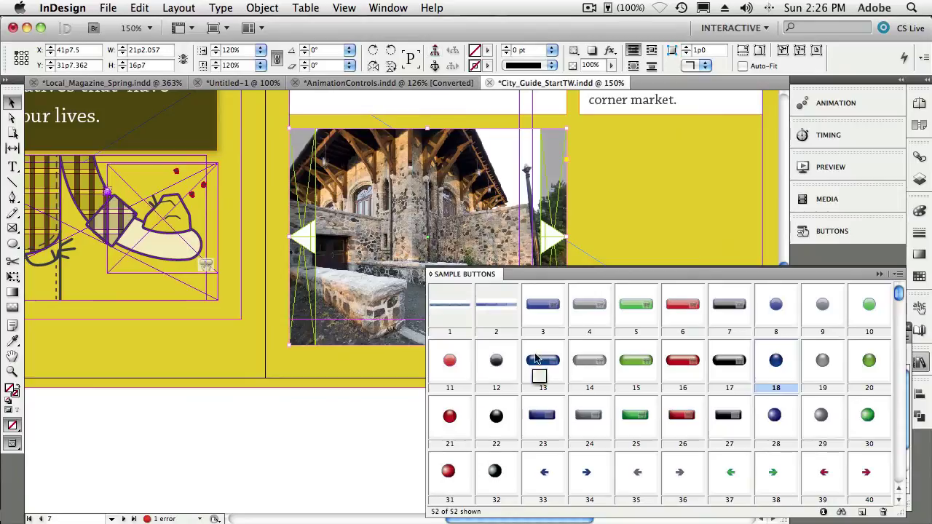
{"action": "scroll", "coordinate": [699, 328], "scroll_direction": "down", "scroll_amount": 2}
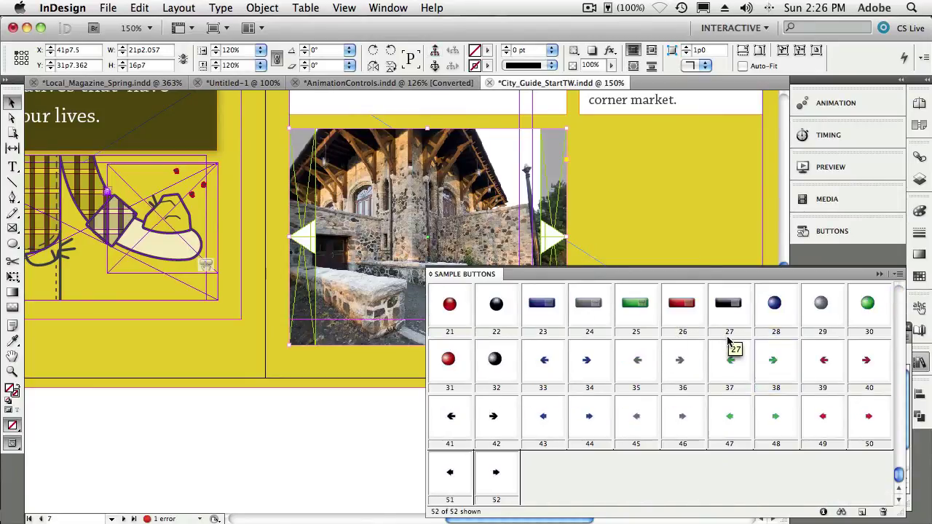
{"action": "left_click_drag", "start_coordinate": [899, 475], "coordinate": [896, 305]}
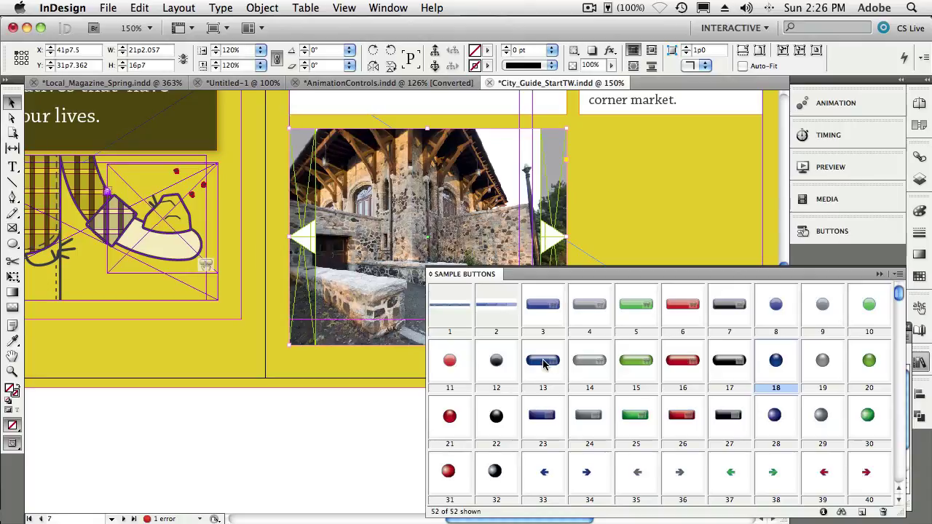
{"action": "left_click_drag", "start_coordinate": [545, 364], "coordinate": [173, 356]}
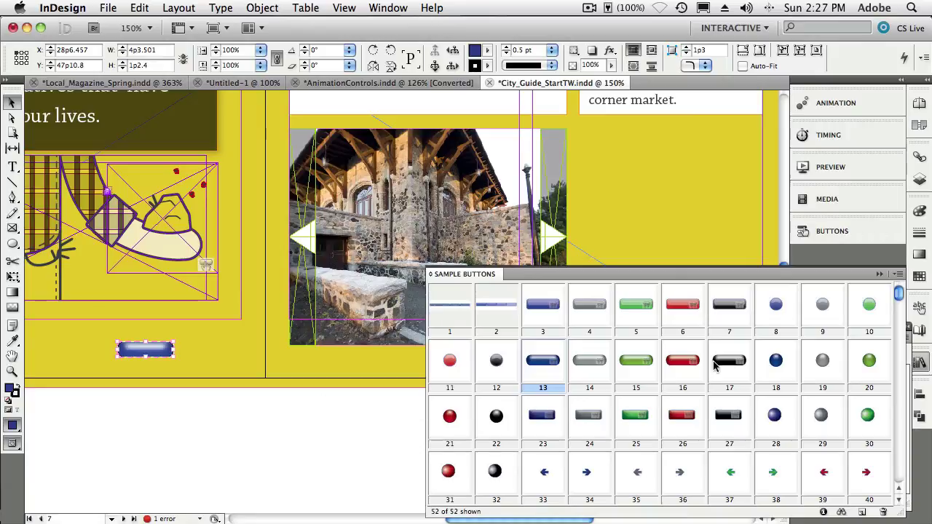
{"action": "scroll", "coordinate": [615, 404], "scroll_direction": "down", "scroll_amount": 2}
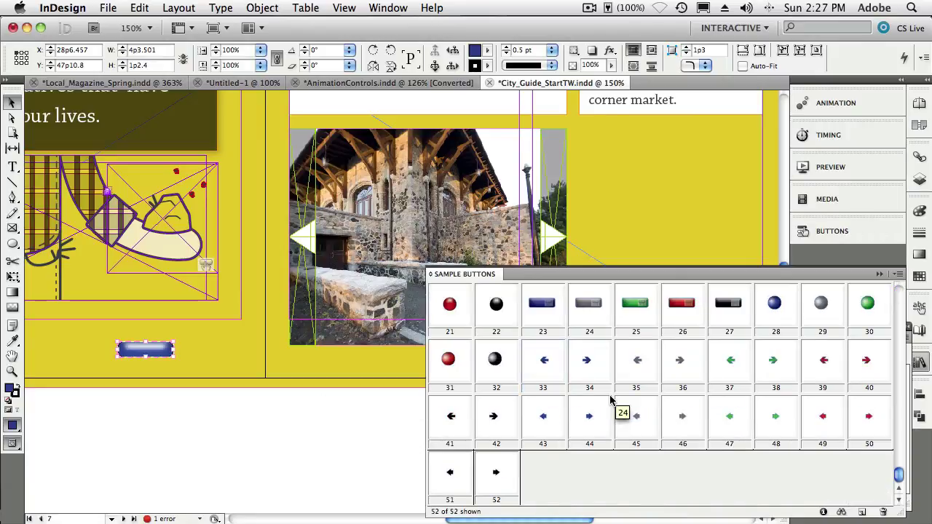
{"action": "scroll", "coordinate": [528, 462], "scroll_direction": "up", "scroll_amount": 2}
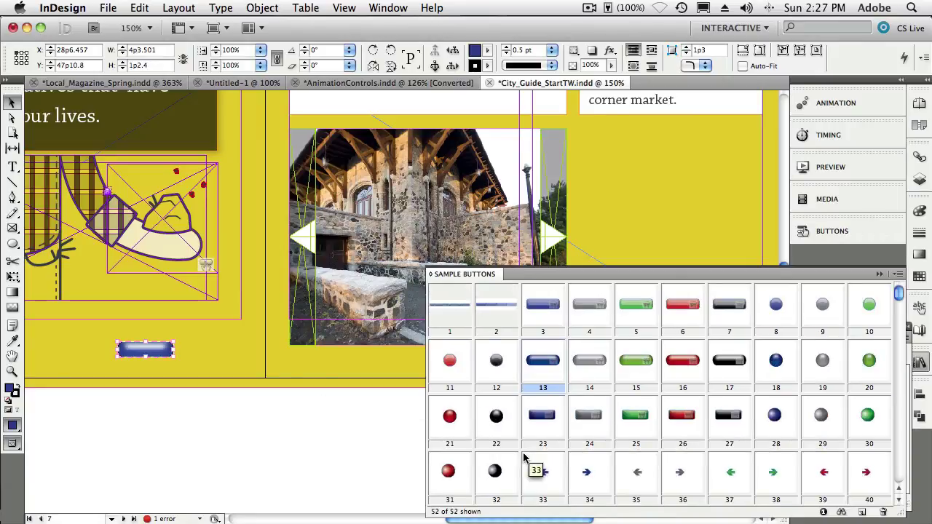